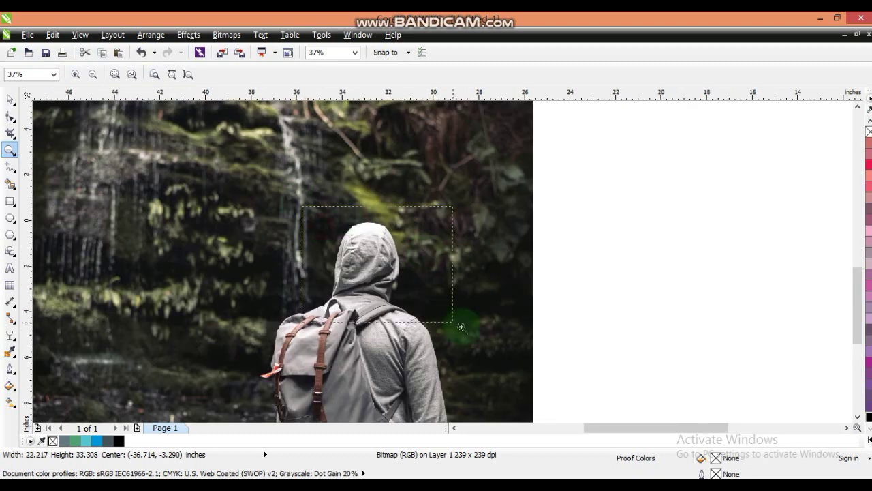
- Start a Freehand tool curve across the top of the hood and down its right edge to the backpack strap
{"action": "left_click_drag", "start_coordinate": [246, 140], "coordinate": [530, 357]}
{"action": "left_click", "coordinate": [10, 166]}
{"action": "left_click", "coordinate": [341, 128]}
{"action": "left_click", "coordinate": [463, 131]}
{"action": "left_click", "coordinate": [498, 212]}
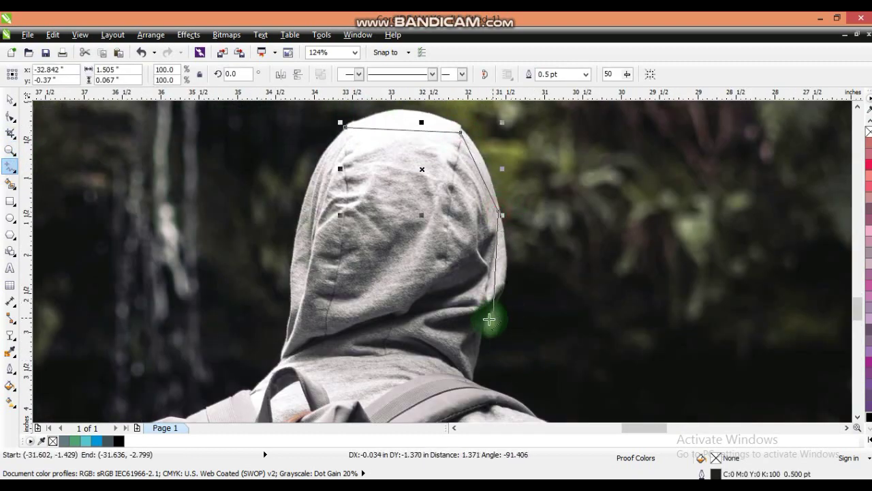
{"action": "left_click", "coordinate": [484, 321]}
{"action": "double_click", "coordinate": [469, 378]}
- Set the traced curve's outline to 4 pt width and red colour
{"action": "left_click", "coordinate": [10, 369]}
{"action": "left_click", "coordinate": [47, 319]}
{"action": "left_click", "coordinate": [870, 441]}
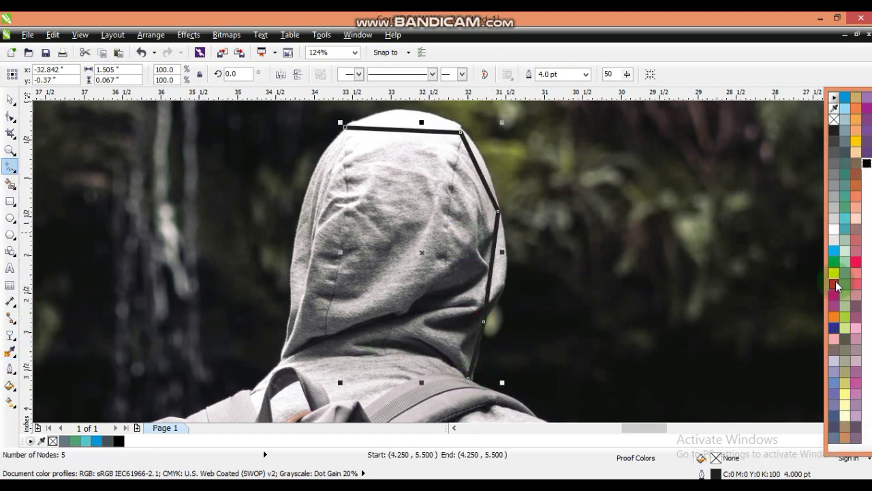
{"action": "right_click", "coordinate": [838, 280]}
- Extend the curve from the hood's top down its left edge to the start of the left shoulder
{"action": "left_click", "coordinate": [346, 127]}
{"action": "double_click", "coordinate": [295, 242]}
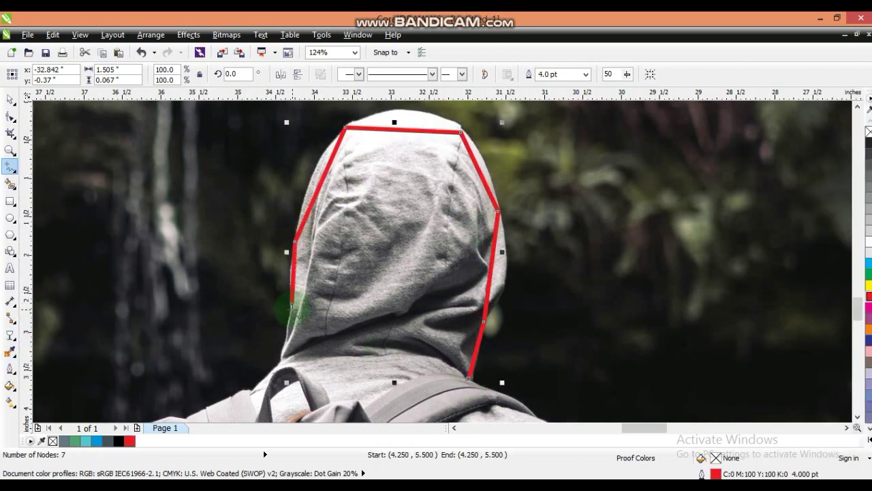
{"action": "double_click", "coordinate": [279, 362]}
{"action": "left_click", "coordinate": [253, 391]}
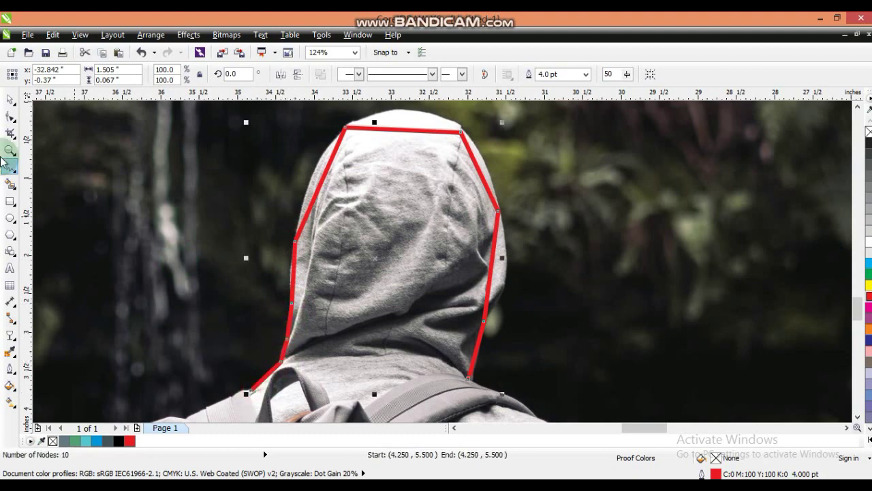
- Continue the outline along the left shoulder and down the backpack's left edge to the strap buckle
{"action": "left_click", "coordinate": [11, 151]}
{"action": "scroll", "coordinate": [351, 270], "scroll_direction": "down", "scroll_amount": 3}
{"action": "left_click_drag", "start_coordinate": [346, 303], "coordinate": [501, 400]}
{"action": "left_click", "coordinate": [9, 167]}
{"action": "left_click", "coordinate": [327, 173]}
{"action": "double_click", "coordinate": [277, 196]}
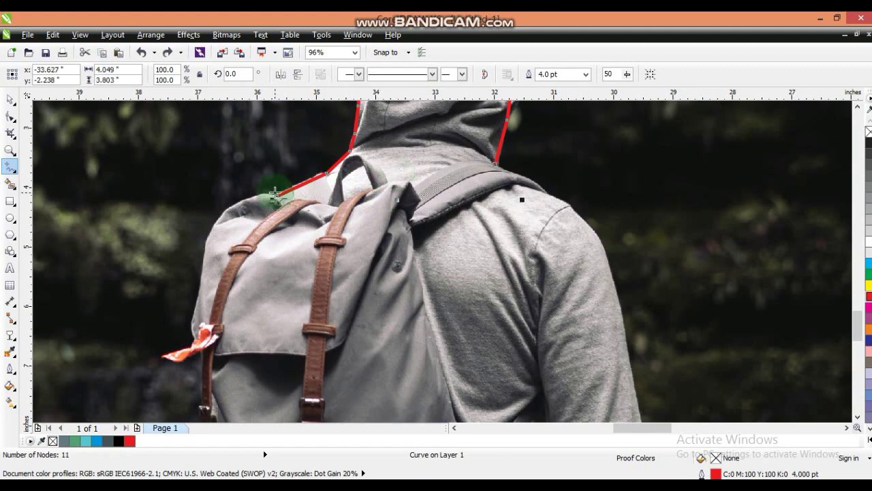
{"action": "left_click", "coordinate": [199, 270]}
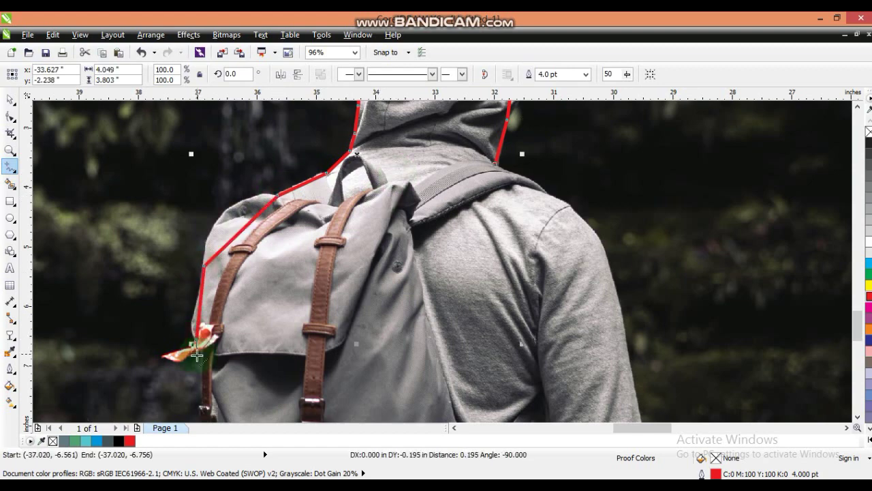
{"action": "left_click", "coordinate": [199, 402]}
- Trace the right shoulder and the outer edge of the right sleeve down to the cuff
{"action": "left_click", "coordinate": [545, 193]}
{"action": "left_click", "coordinate": [570, 210]}
{"action": "left_click", "coordinate": [617, 294]}
{"action": "left_click", "coordinate": [628, 348]}
{"action": "left_click", "coordinate": [858, 417]}
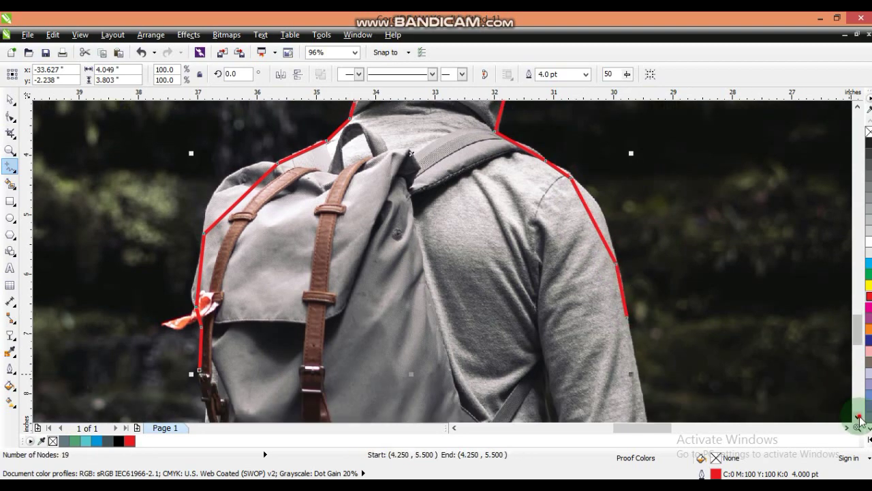
{"action": "left_click", "coordinate": [661, 351]}
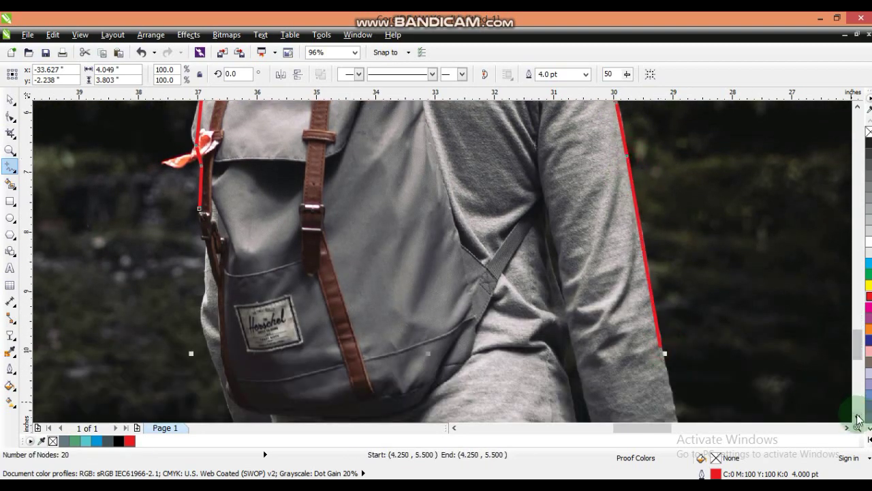
{"action": "scroll", "coordinate": [661, 351], "scroll_direction": "down", "scroll_amount": 3}
{"action": "left_click", "coordinate": [701, 319]}
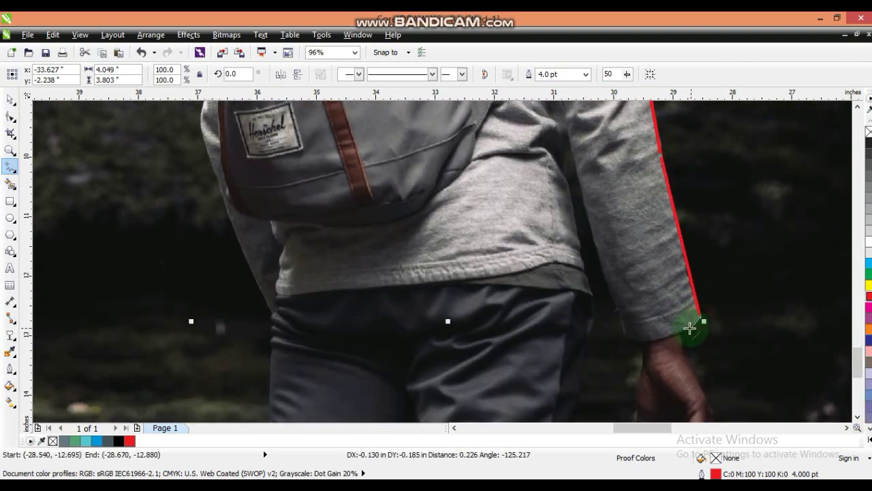
{"action": "double_click", "coordinate": [683, 329]}
- Continue the outline from the sleeve cuff down the outer edge of the hand to the fingers
{"action": "left_click", "coordinate": [11, 149]}
{"action": "left_click", "coordinate": [687, 388]}
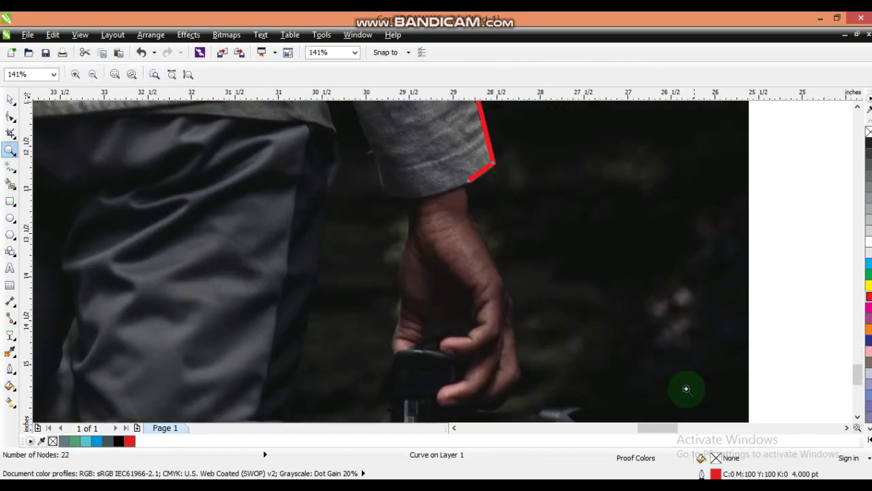
{"action": "left_click", "coordinate": [11, 166]}
{"action": "left_click", "coordinate": [469, 181]}
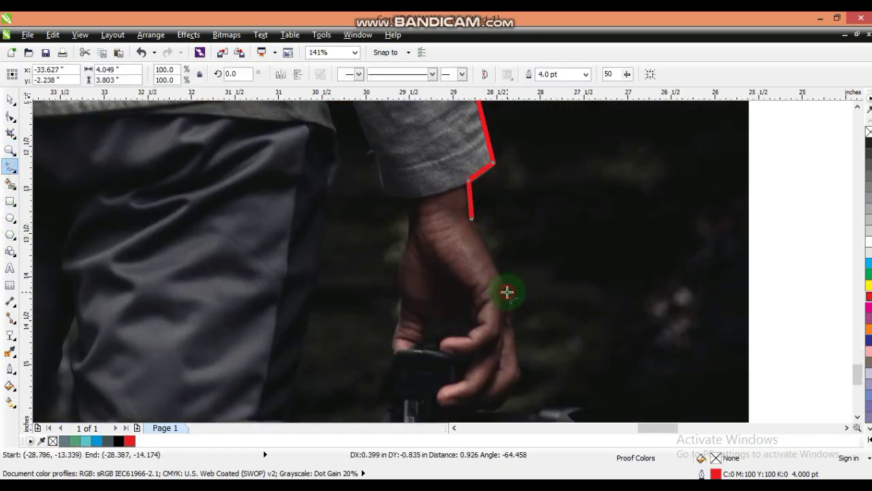
{"action": "left_click", "coordinate": [857, 416]}
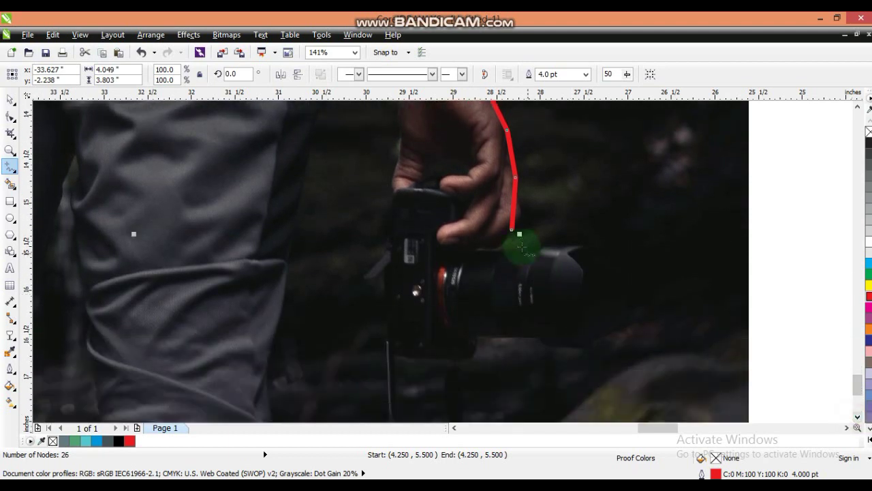
- Trace around the camera lens and underside, returning up the left side of the camera body
{"action": "left_click", "coordinate": [477, 250]}
{"action": "left_click", "coordinate": [544, 243]}
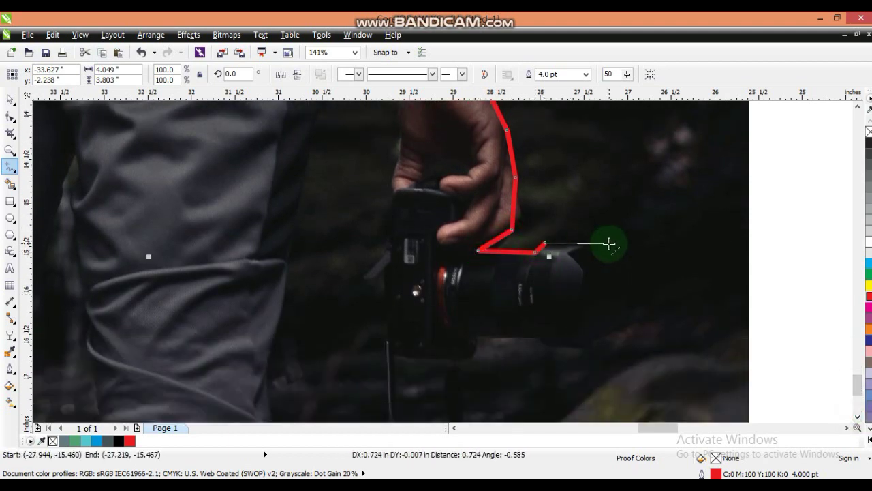
{"action": "left_click", "coordinate": [609, 258]}
{"action": "left_click", "coordinate": [594, 342]}
{"action": "left_click", "coordinate": [533, 335]}
{"action": "left_click", "coordinate": [478, 335]}
{"action": "left_click", "coordinate": [447, 357]}
{"action": "left_click", "coordinate": [391, 353]}
{"action": "double_click", "coordinate": [388, 276]}
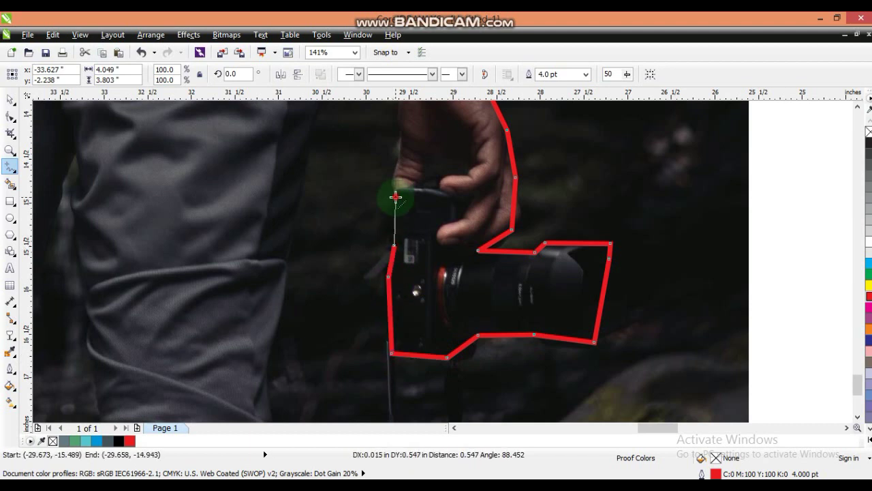
- Extend the outline up the inner side of the hand, wrist and cuff, and undo the stray short curve
{"action": "scroll", "coordinate": [857, 106], "scroll_direction": "up", "scroll_amount": 5}
{"action": "left_click", "coordinate": [400, 318]}
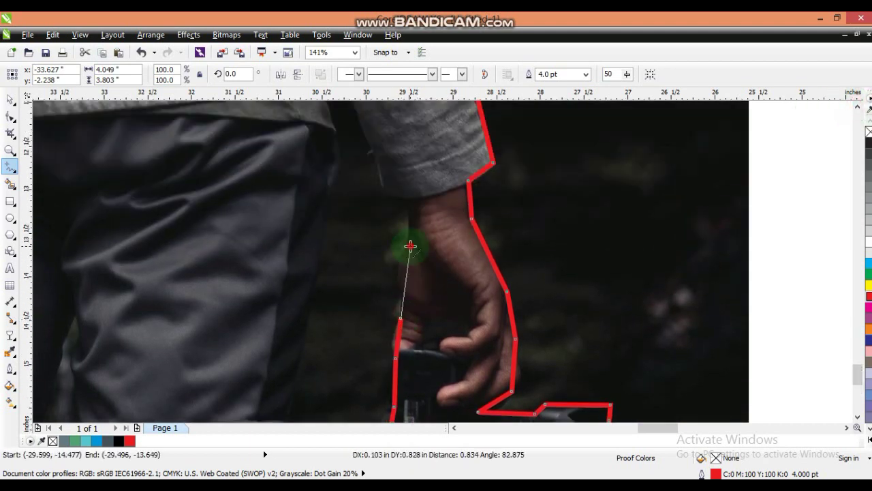
{"action": "left_click", "coordinate": [379, 163]}
{"action": "scroll", "coordinate": [352, 149], "scroll_direction": "up", "scroll_amount": 2}
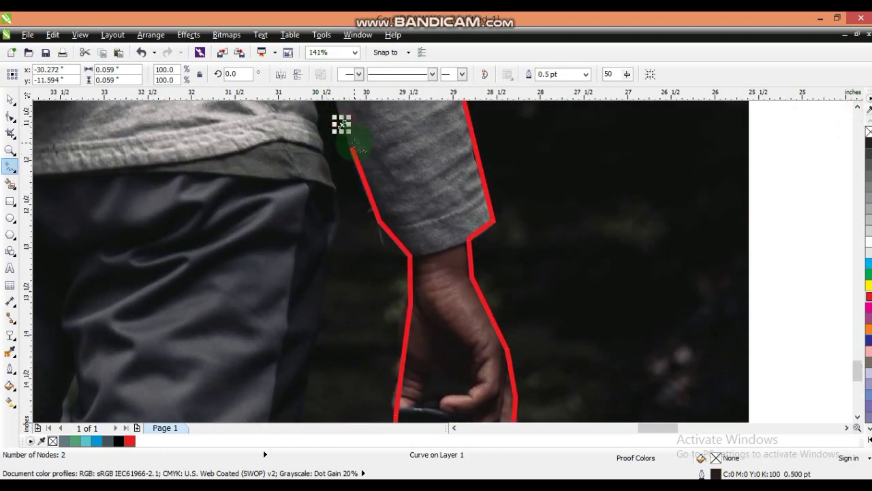
{"action": "key", "text": "ctrl+z"}
- Reselect the outline and continue it up the inner edge of the right sleeve to the gap beside the torso
{"action": "left_click", "coordinate": [857, 107]}
{"action": "left_click", "coordinate": [857, 106]}
{"action": "left_click", "coordinate": [10, 100]}
{"action": "left_click", "coordinate": [355, 284]}
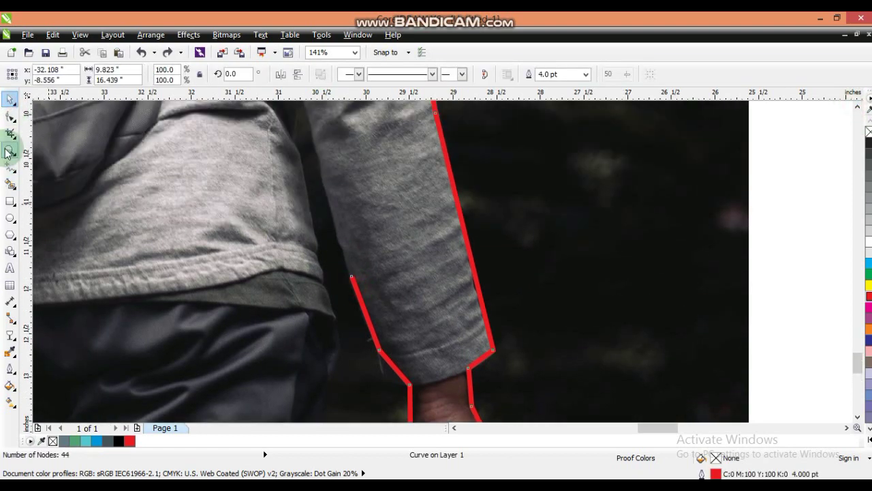
{"action": "left_click", "coordinate": [10, 166]}
{"action": "left_click", "coordinate": [315, 140]}
{"action": "scroll", "coordinate": [314, 143], "scroll_direction": "up", "scroll_amount": 2}
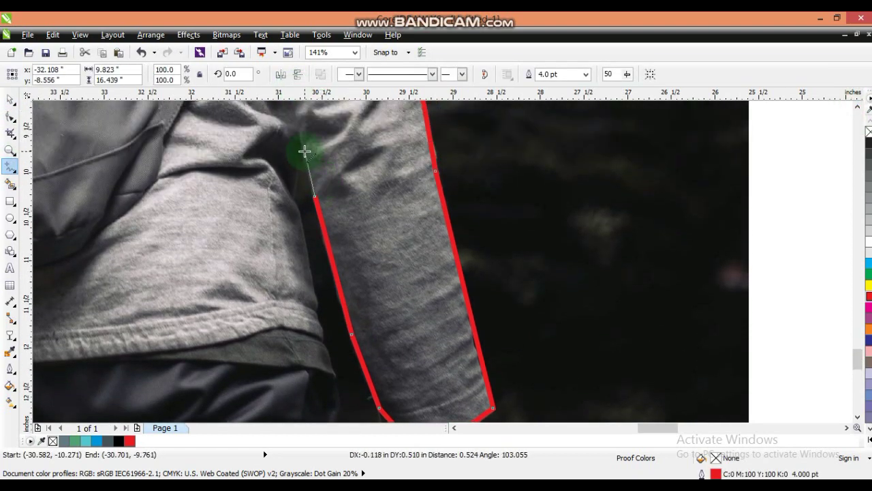
- Trace down the right side of the torso past the jacket hem to the top of the trousers
{"action": "double_click", "coordinate": [313, 309]}
{"action": "double_click", "coordinate": [330, 369]}
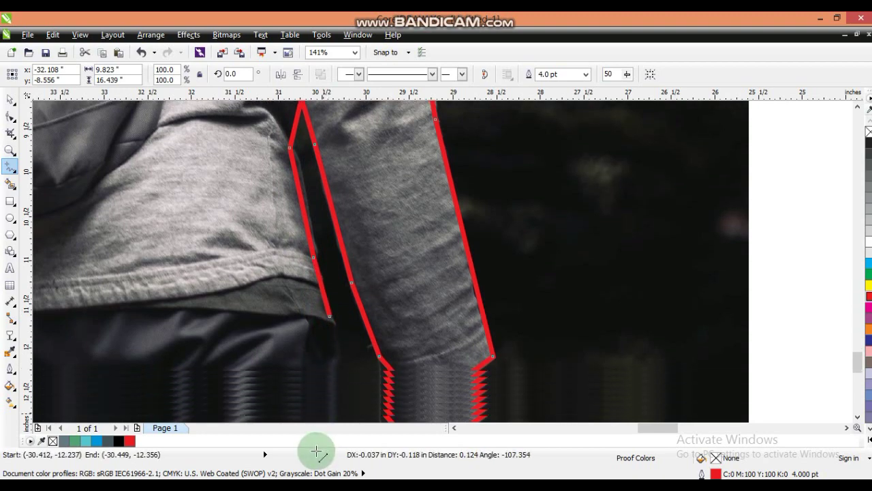
{"action": "left_click", "coordinate": [327, 356]}
{"action": "left_click", "coordinate": [857, 418]}
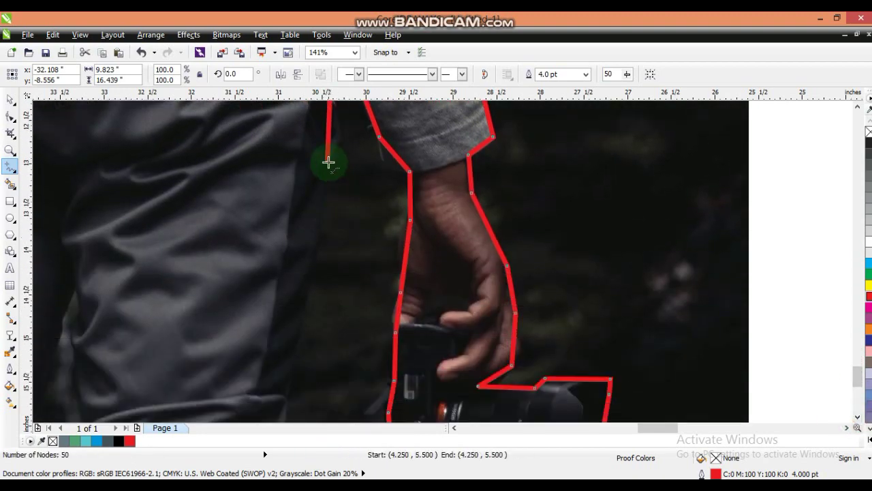
- Continue the outline down the outer edge of the right trouser leg to the bottom edge of the photo
{"action": "left_click", "coordinate": [327, 162]}
{"action": "left_click", "coordinate": [278, 387]}
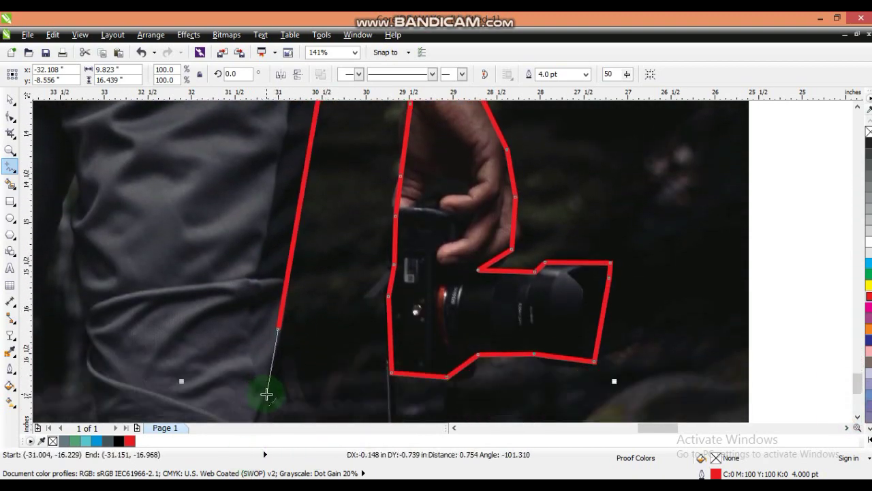
{"action": "left_click", "coordinate": [267, 386]}
{"action": "left_click", "coordinate": [269, 379]}
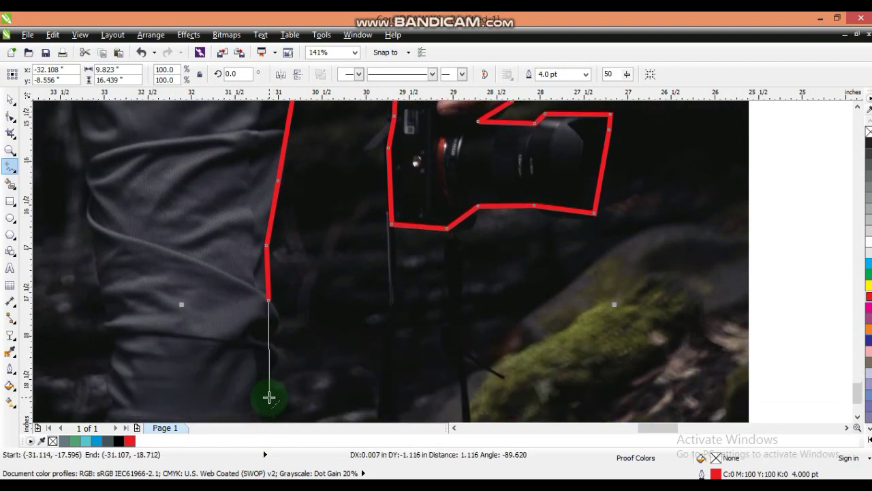
{"action": "left_click", "coordinate": [269, 339]}
{"action": "left_click", "coordinate": [264, 381]}
{"action": "left_click", "coordinate": [857, 417]}
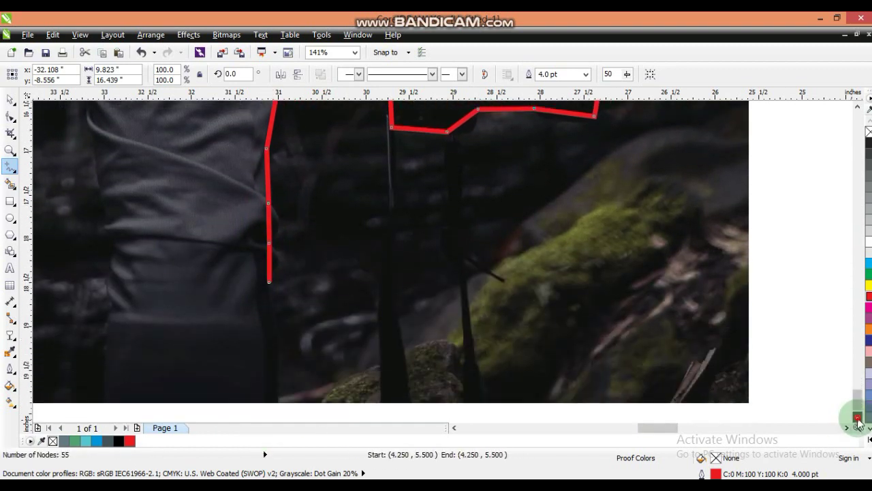
{"action": "left_click", "coordinate": [277, 342]}
- Trace across the bottom of the right leg and up its inner edge to the point where the legs meet
{"action": "left_click", "coordinate": [454, 428]}
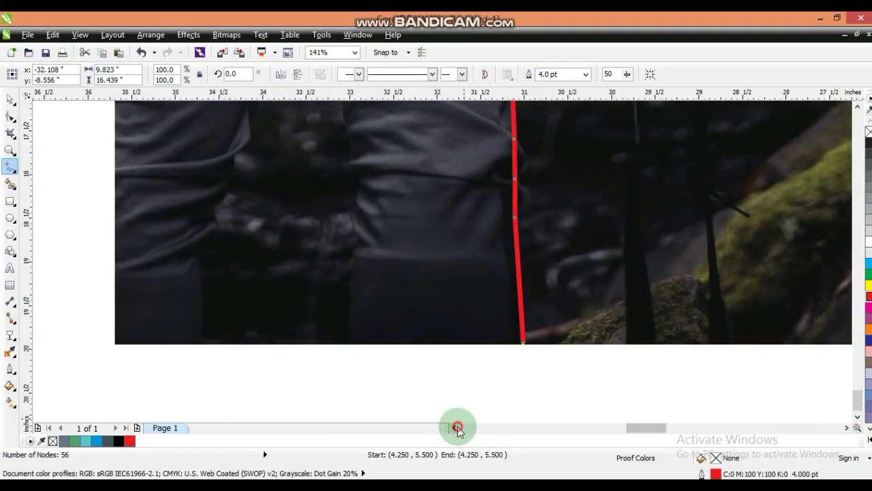
{"action": "left_click", "coordinate": [453, 428]}
{"action": "left_click", "coordinate": [434, 342]}
{"action": "left_click", "coordinate": [442, 239]}
{"action": "left_click", "coordinate": [439, 179]}
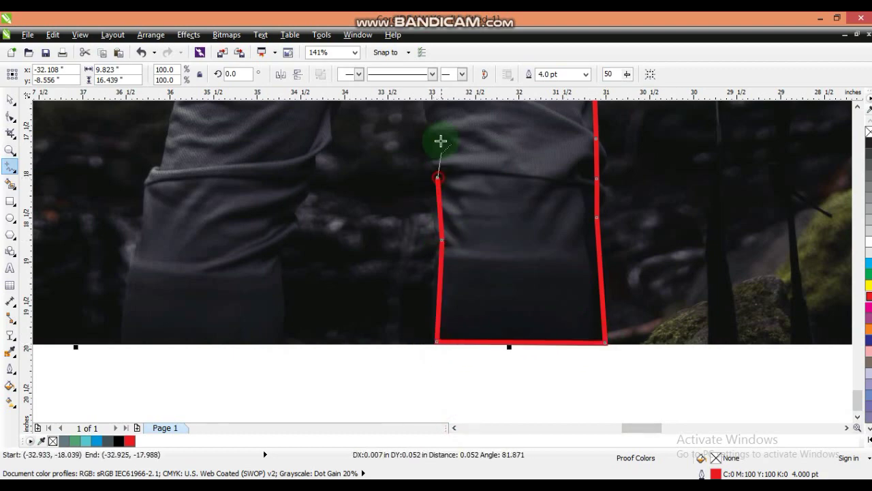
{"action": "double_click", "coordinate": [432, 121]}
{"action": "left_click", "coordinate": [857, 106]}
{"action": "left_click", "coordinate": [858, 107]}
{"action": "left_click", "coordinate": [432, 314]}
{"action": "double_click", "coordinate": [418, 229]}
{"action": "double_click", "coordinate": [404, 129]}
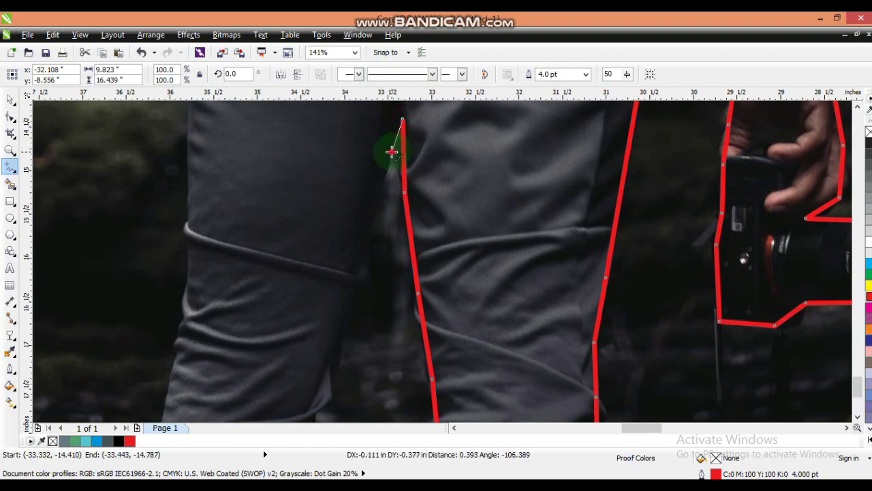
- Trace down the inner edge of the left trouser leg to the bottom edge of the photo
{"action": "left_click", "coordinate": [391, 152]}
{"action": "double_click", "coordinate": [361, 243]}
{"action": "left_click", "coordinate": [331, 369]}
{"action": "double_click", "coordinate": [316, 410]}
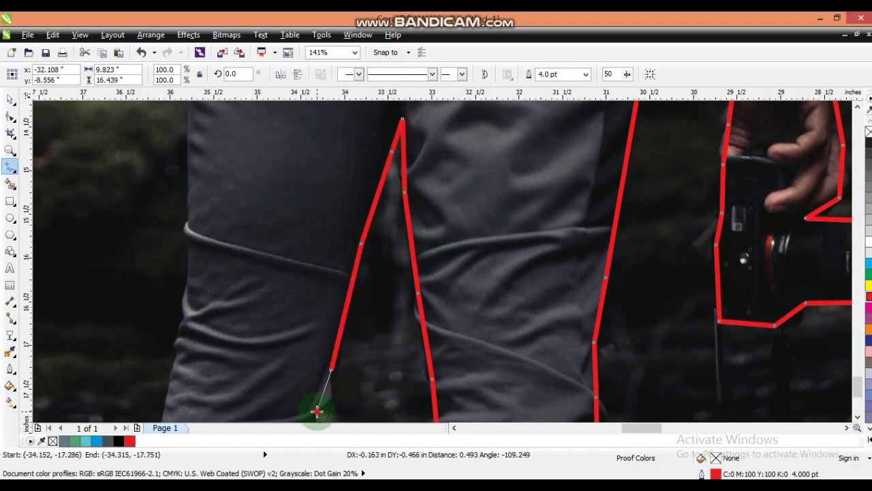
{"action": "left_click", "coordinate": [858, 417]}
{"action": "left_click", "coordinate": [857, 417]}
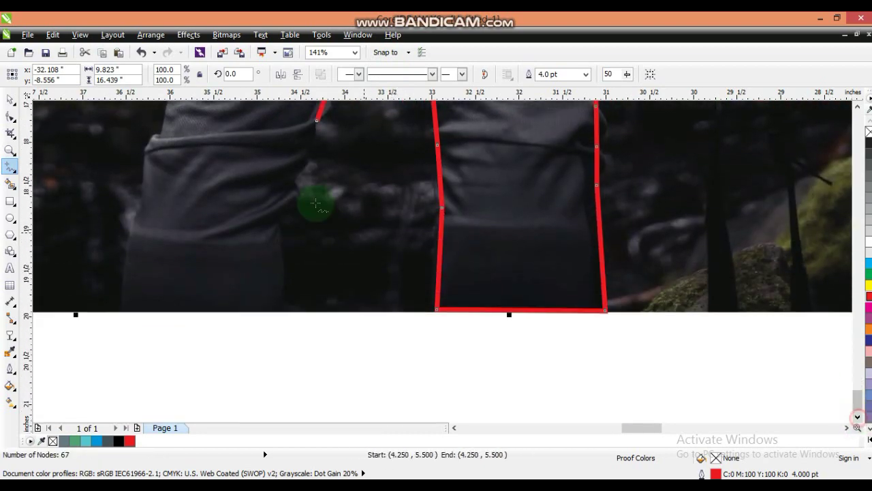
{"action": "left_click", "coordinate": [315, 120]}
{"action": "left_click", "coordinate": [290, 179]}
{"action": "left_click", "coordinate": [275, 229]}
{"action": "left_click", "coordinate": [274, 310]}
- Continue across the bottom of the left leg and up its outer edge to the hip
{"action": "double_click", "coordinate": [123, 311]}
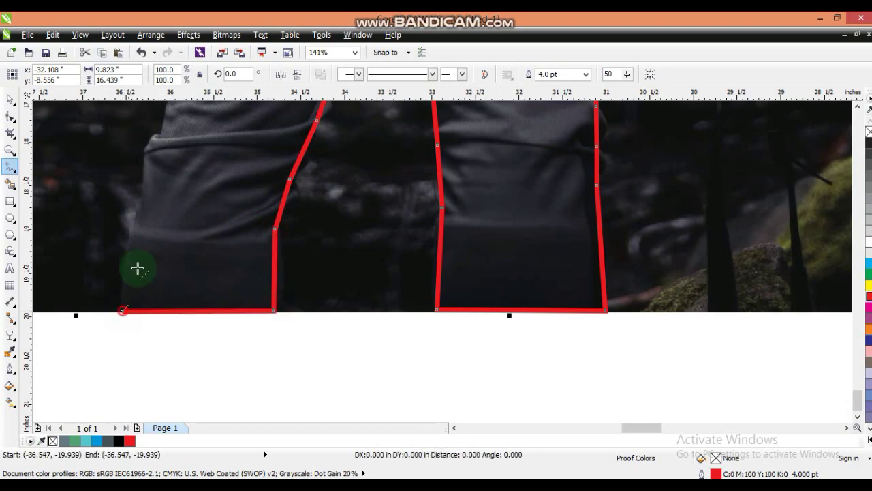
{"action": "double_click", "coordinate": [148, 165]}
{"action": "left_click", "coordinate": [159, 137]}
{"action": "left_click", "coordinate": [857, 107]}
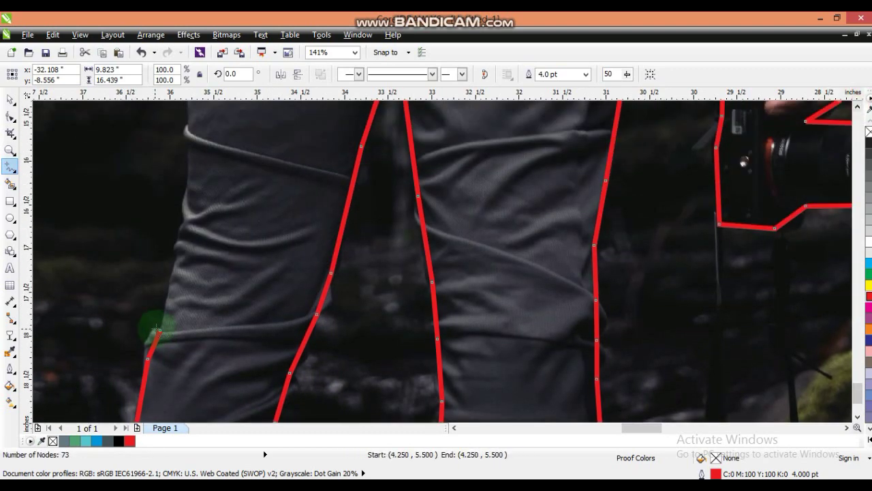
{"action": "double_click", "coordinate": [190, 131]}
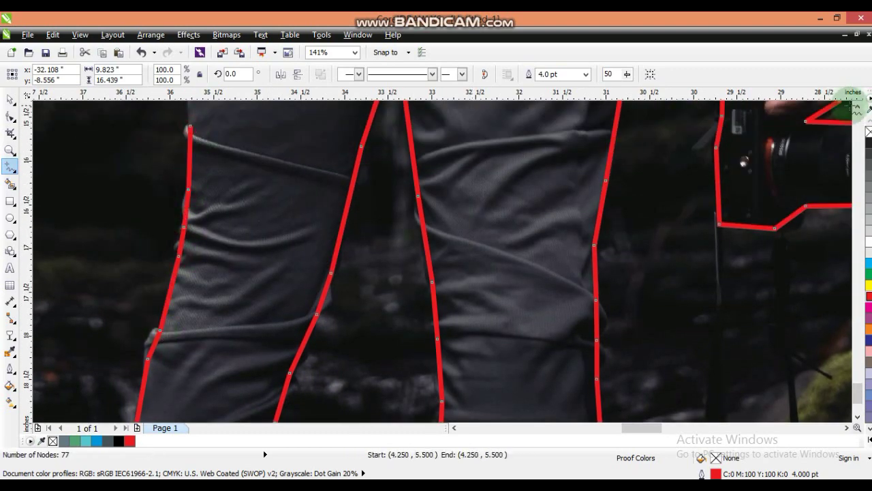
{"action": "left_click", "coordinate": [857, 107]}
{"action": "left_click", "coordinate": [190, 352]}
{"action": "double_click", "coordinate": [194, 144]}
{"action": "double_click", "coordinate": [195, 125]}
{"action": "left_click", "coordinate": [194, 111]}
- Trace up the left sleeve to the backpack buckle and close the figure's outline
{"action": "left_click", "coordinate": [858, 107]}
{"action": "left_click", "coordinate": [858, 106]}
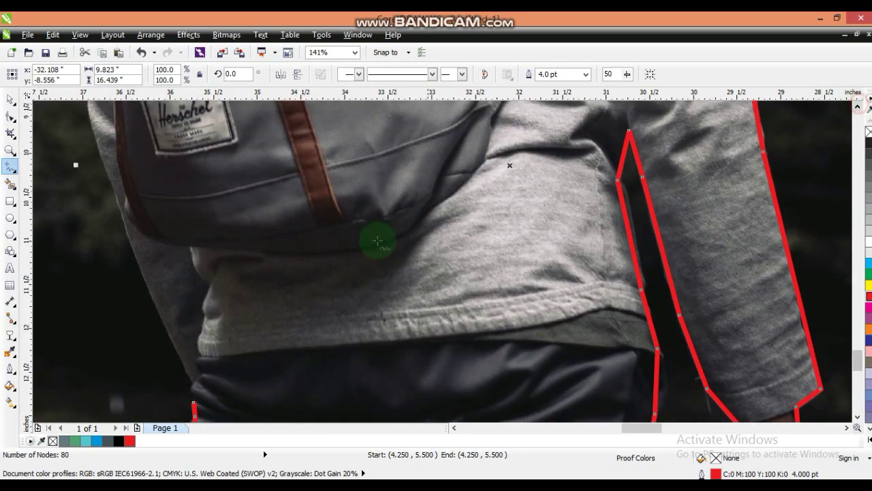
{"action": "left_click", "coordinate": [194, 387]}
{"action": "double_click", "coordinate": [116, 192]}
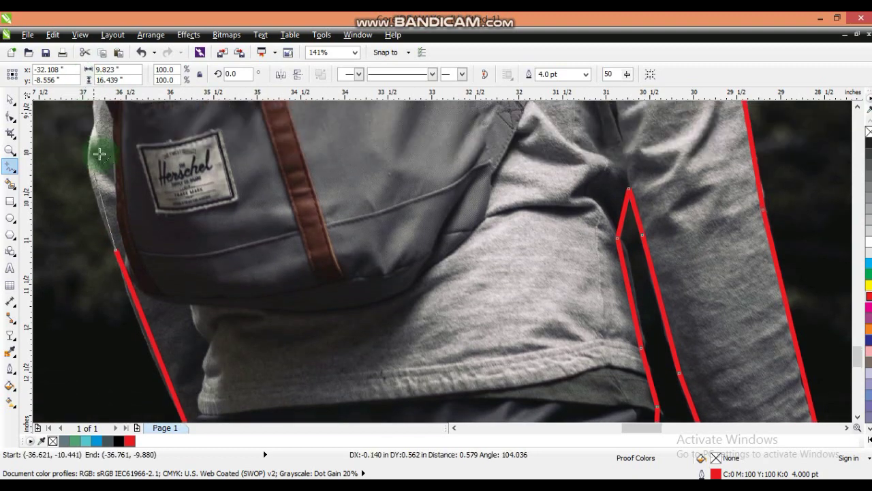
{"action": "left_click", "coordinate": [96, 126]}
{"action": "left_click", "coordinate": [859, 107]}
{"action": "left_click", "coordinate": [859, 107]}
{"action": "left_click", "coordinate": [90, 265]}
{"action": "left_click", "coordinate": [86, 231]}
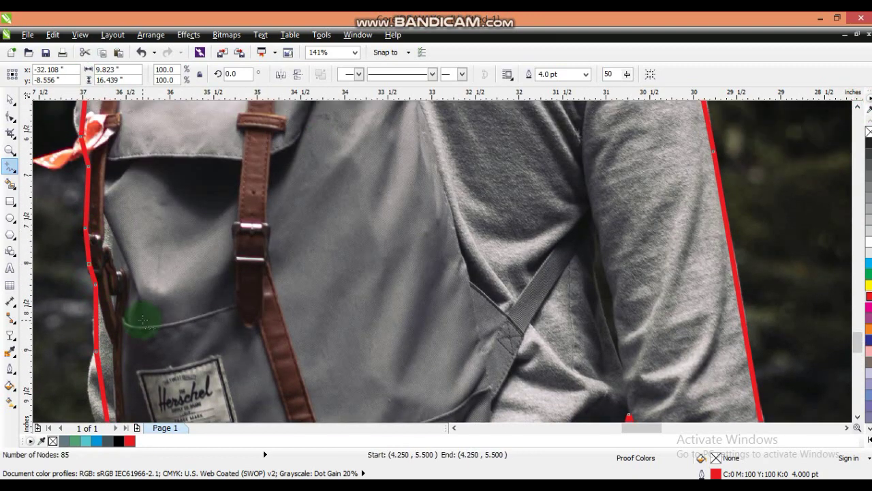
- Select all nodes of the closed figure outline with the Shape tool
{"action": "key", "text": "shift+F2"}
{"action": "left_click", "coordinate": [11, 117]}
{"action": "scroll", "coordinate": [486, 259], "scroll_direction": "down", "scroll_amount": 1}
{"action": "key", "text": "ctrl+a"}
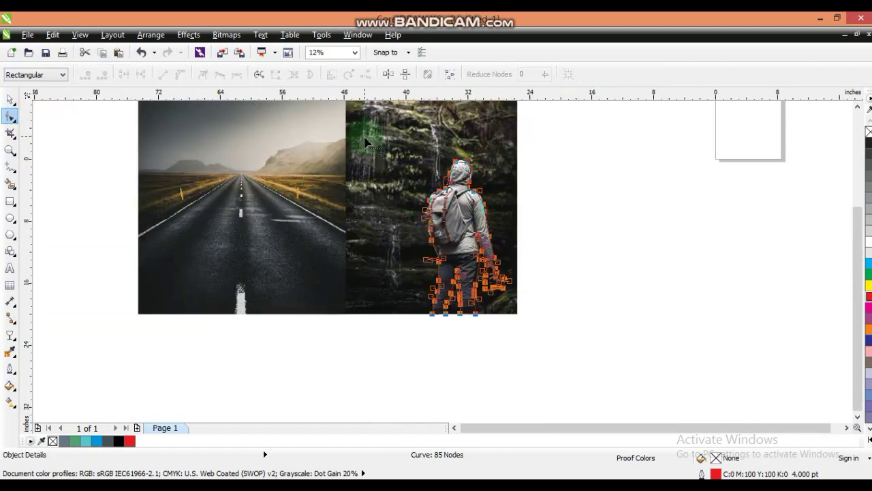
{"action": "scroll", "coordinate": [490, 225], "scroll_direction": "up", "scroll_amount": 1}
{"action": "left_click", "coordinate": [868, 296]}
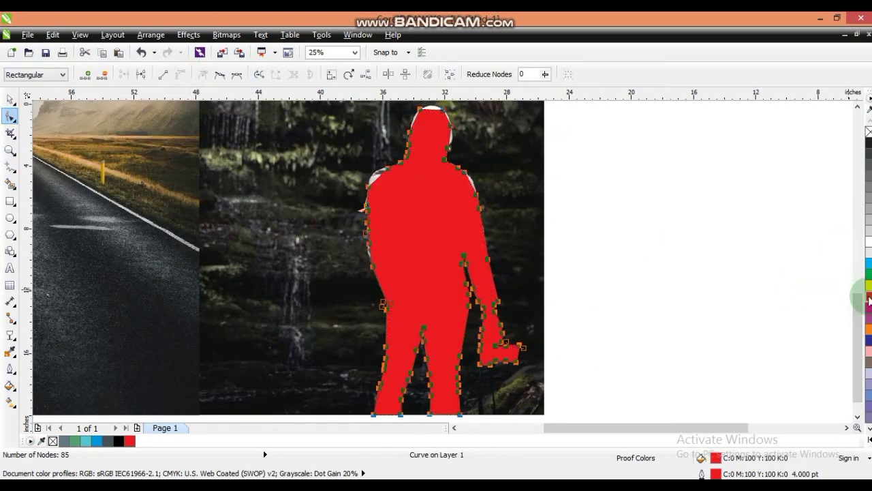
{"action": "left_click", "coordinate": [869, 132]}
- Bend the traced outline's segments to follow the rounded crown and both sides of the hood
{"action": "left_click", "coordinate": [10, 150]}
{"action": "left_click_drag", "start_coordinate": [338, 165], "coordinate": [507, 92]}
{"action": "left_click_drag", "start_coordinate": [325, 182], "coordinate": [631, 382]}
{"action": "left_click", "coordinate": [13, 117]}
{"action": "left_click_drag", "start_coordinate": [348, 280], "coordinate": [343, 261]}
{"action": "left_click_drag", "start_coordinate": [427, 205], "coordinate": [429, 184]}
{"action": "left_click_drag", "start_coordinate": [502, 237], "coordinate": [520, 235]}
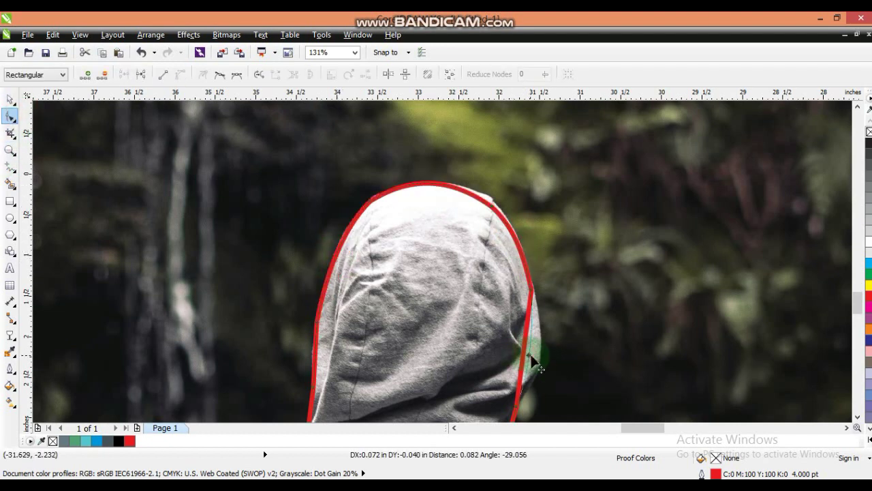
{"action": "left_click_drag", "start_coordinate": [540, 357], "coordinate": [541, 357]}
{"action": "left_click_drag", "start_coordinate": [516, 407], "coordinate": [517, 403]}
- Bend the outline along the right shoulder and around the upper outer edge of the backpack
{"action": "left_click", "coordinate": [858, 417]}
{"action": "left_click_drag", "start_coordinate": [537, 294], "coordinate": [543, 295]}
{"action": "left_click_drag", "start_coordinate": [603, 335], "coordinate": [600, 332]}
{"action": "left_click", "coordinate": [614, 374]}
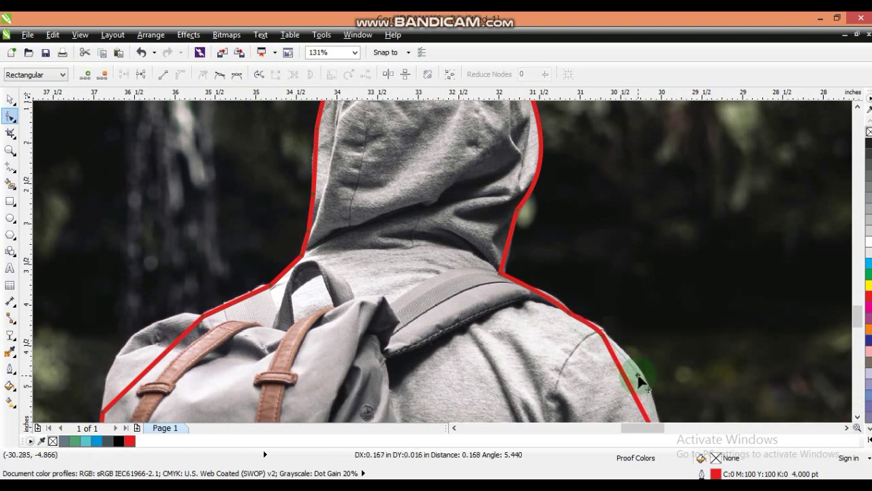
{"action": "left_click_drag", "start_coordinate": [639, 382], "coordinate": [641, 383]}
{"action": "left_click_drag", "start_coordinate": [164, 354], "coordinate": [136, 333]}
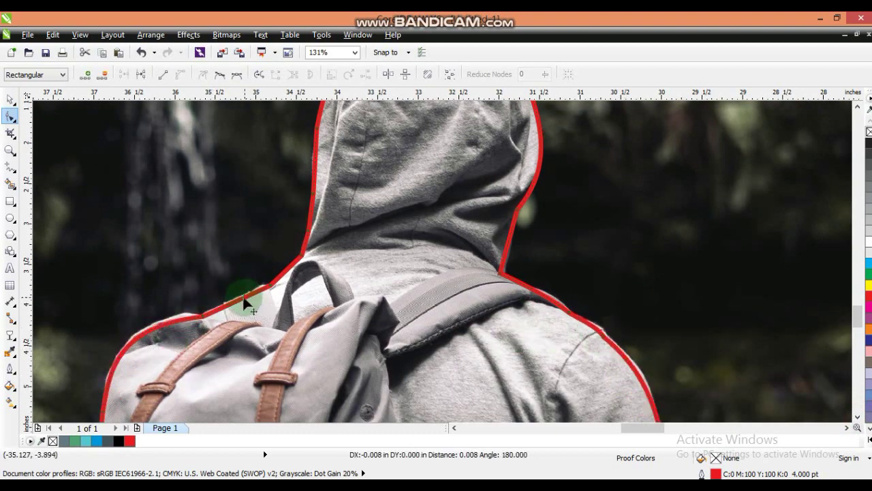
{"action": "left_click", "coordinate": [857, 417]}
{"action": "left_click_drag", "start_coordinate": [101, 235], "coordinate": [96, 239]}
- Thin the figure's red outline to 2 pt
{"action": "left_click", "coordinate": [857, 417]}
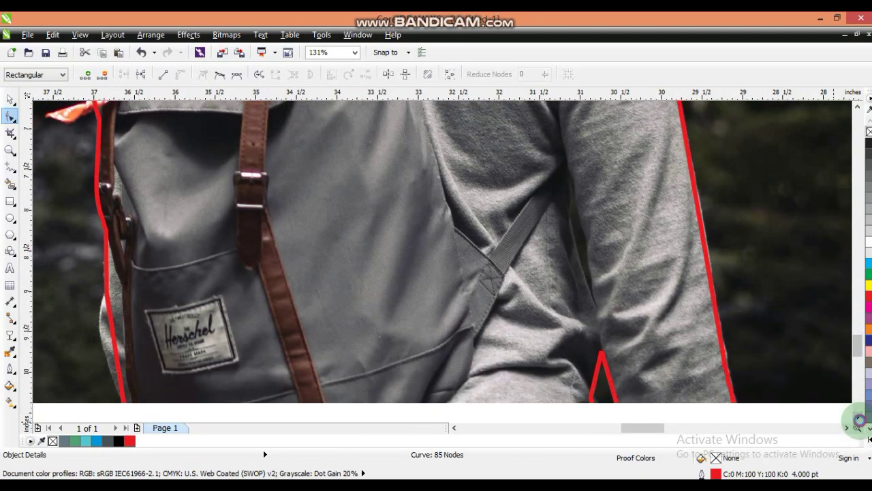
{"action": "left_click", "coordinate": [857, 417]}
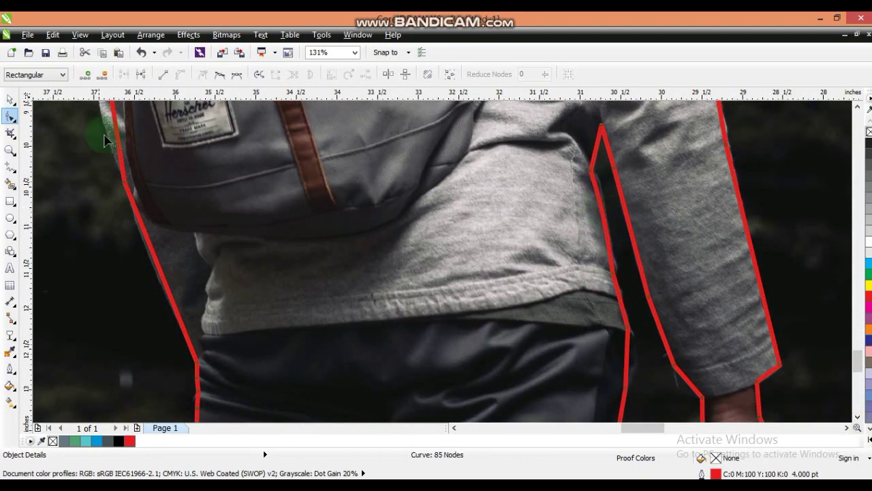
{"action": "left_click", "coordinate": [857, 417]}
{"action": "left_click", "coordinate": [857, 417]}
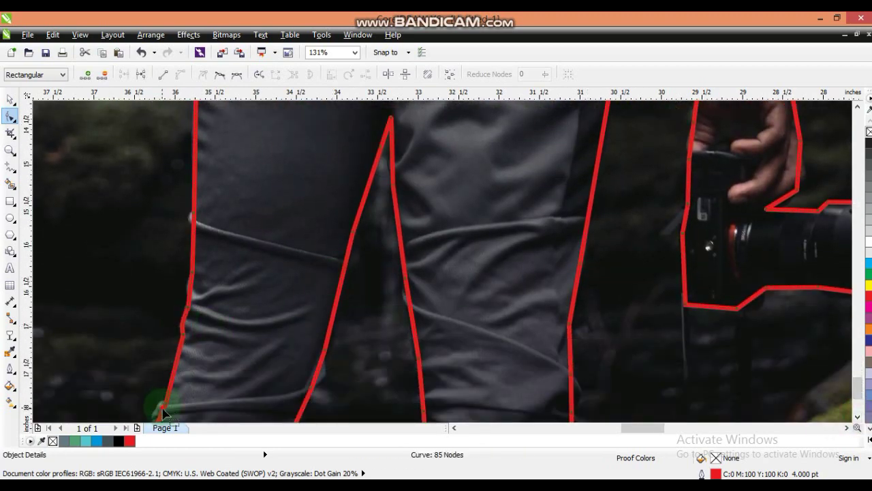
{"action": "left_click", "coordinate": [425, 383]}
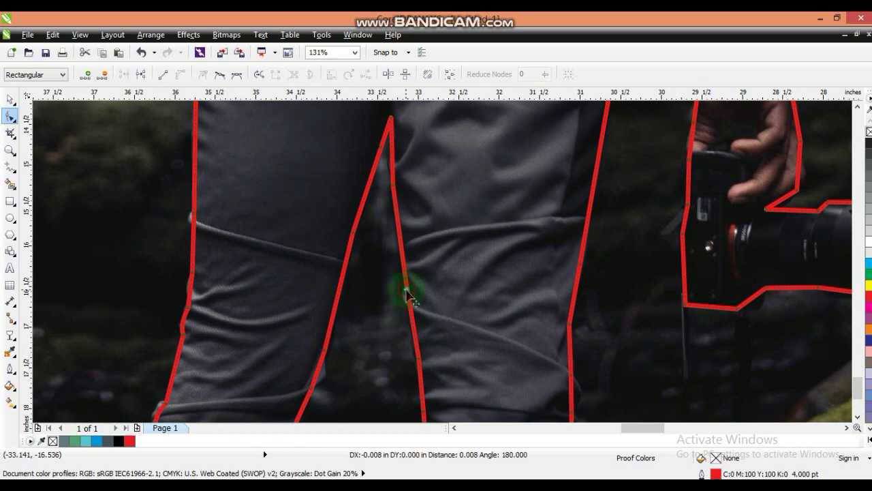
{"action": "left_click", "coordinate": [857, 417]}
{"action": "left_click", "coordinate": [10, 368]}
{"action": "left_click", "coordinate": [39, 291]}
- Bend the outline along the lower trouser legs and around the body of the hand-held camera
{"action": "left_click_drag", "start_coordinate": [298, 321], "coordinate": [301, 323]}
{"action": "left_click_drag", "start_coordinate": [573, 302], "coordinate": [580, 335]}
{"action": "left_click_drag", "start_coordinate": [749, 210], "coordinate": [753, 207]}
{"action": "left_click_drag", "start_coordinate": [681, 177], "coordinate": [680, 176]}
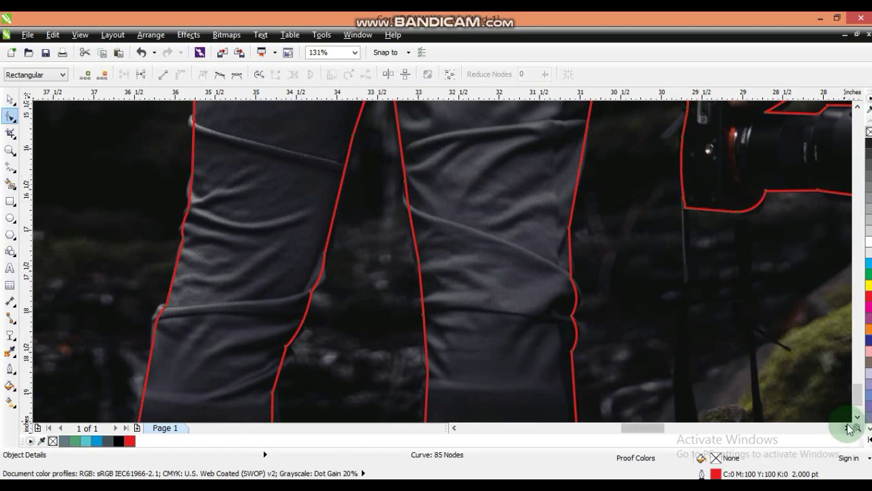
- Shape the outline around the front of the camera lens and the fingers above it
{"action": "left_click", "coordinate": [847, 428]}
{"action": "left_click", "coordinate": [858, 106]}
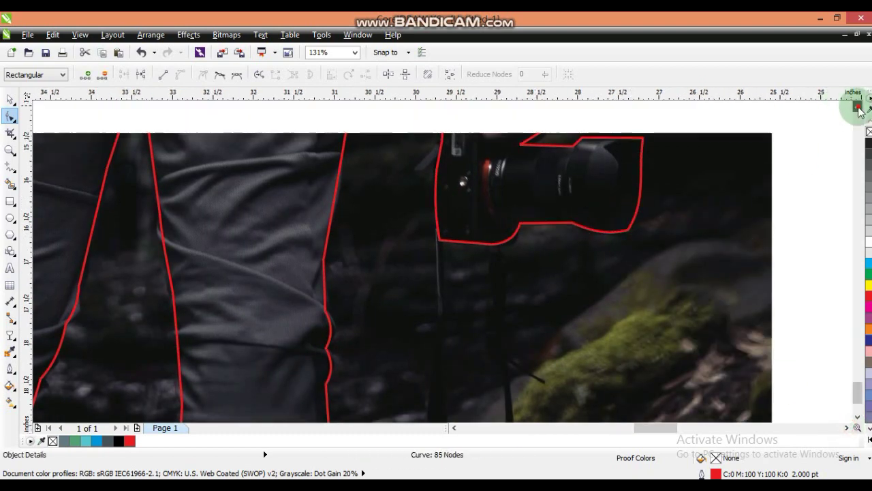
{"action": "left_click", "coordinate": [858, 107]}
{"action": "left_click_drag", "start_coordinate": [633, 291], "coordinate": [633, 247]}
{"action": "left_click", "coordinate": [601, 203]}
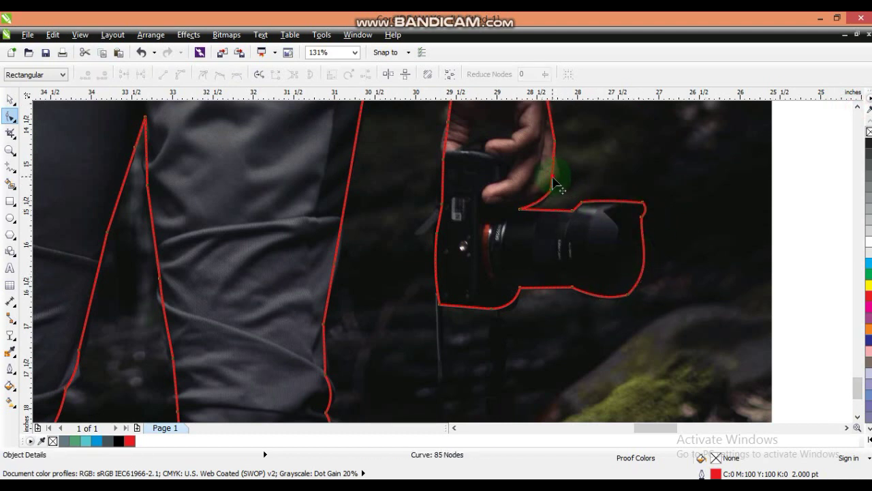
- Bend the outline to follow the hand, the wrist and the end of the right sleeve
{"action": "left_click", "coordinate": [858, 106]}
{"action": "left_click", "coordinate": [857, 106]}
{"action": "left_click", "coordinate": [857, 107]}
{"action": "left_click_drag", "start_coordinate": [457, 253], "coordinate": [452, 260]}
{"action": "left_click", "coordinate": [461, 212]}
{"action": "left_click_drag", "start_coordinate": [530, 235], "coordinate": [540, 232]}
{"action": "left_click", "coordinate": [448, 147]}
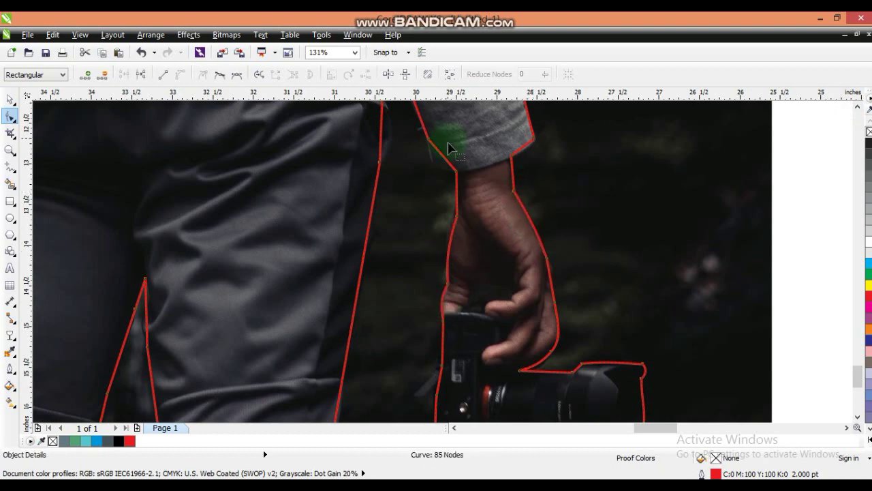
{"action": "left_click_drag", "start_coordinate": [441, 170], "coordinate": [432, 190]}
- Examine the traced outline along the backpack's lower edge, the hip and the trouser legs
{"action": "scroll", "coordinate": [475, 313], "scroll_direction": "down", "scroll_amount": 4}
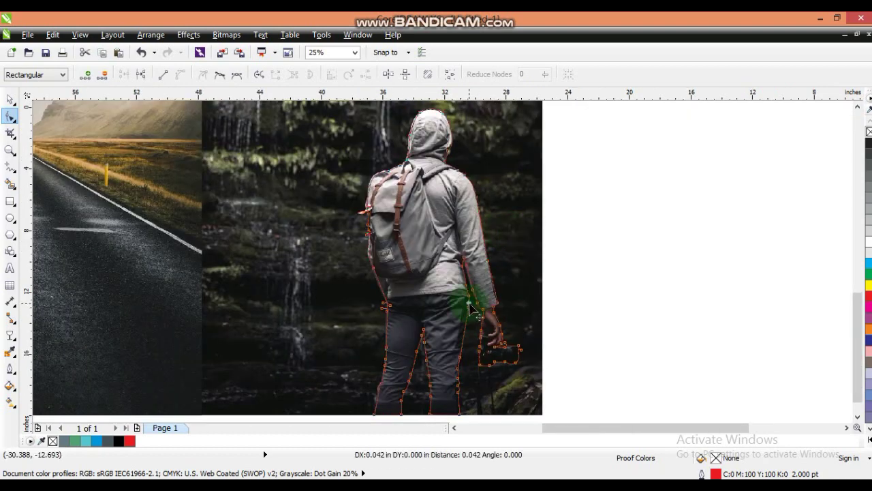
{"action": "left_click", "coordinate": [11, 151]}
{"action": "left_click_drag", "start_coordinate": [321, 214], "coordinate": [457, 320]}
{"action": "key", "text": "F3"}
{"action": "left_click_drag", "start_coordinate": [309, 340], "coordinate": [528, 440]}
{"action": "left_click", "coordinate": [12, 118]}
{"action": "left_click", "coordinate": [11, 117]}
{"action": "scroll", "coordinate": [350, 318], "scroll_direction": "down", "scroll_amount": 3}
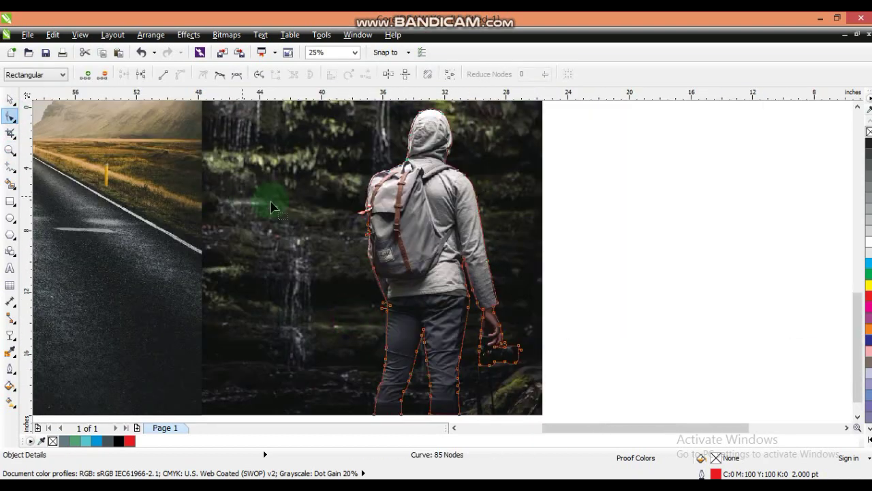
- Fill the closed figure outline with 60% black (C:0 M:0 Y:0 K:60)
{"action": "left_click", "coordinate": [11, 100]}
{"action": "left_click", "coordinate": [376, 203]}
{"action": "left_click", "coordinate": [869, 185]}
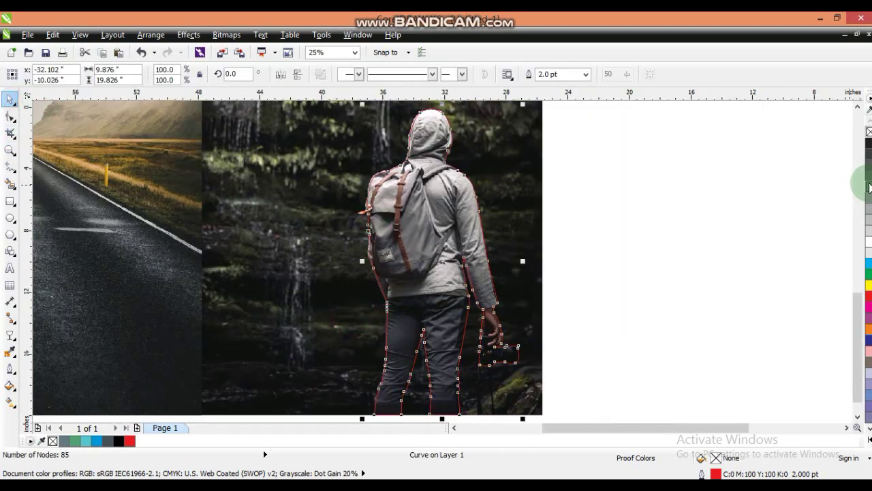
{"action": "left_click", "coordinate": [724, 235]}
- PowerClip the waterfall photo inside the figure-shaped curve to cut out the backpacker
{"action": "left_click", "coordinate": [469, 176]}
{"action": "left_click", "coordinate": [492, 169]}
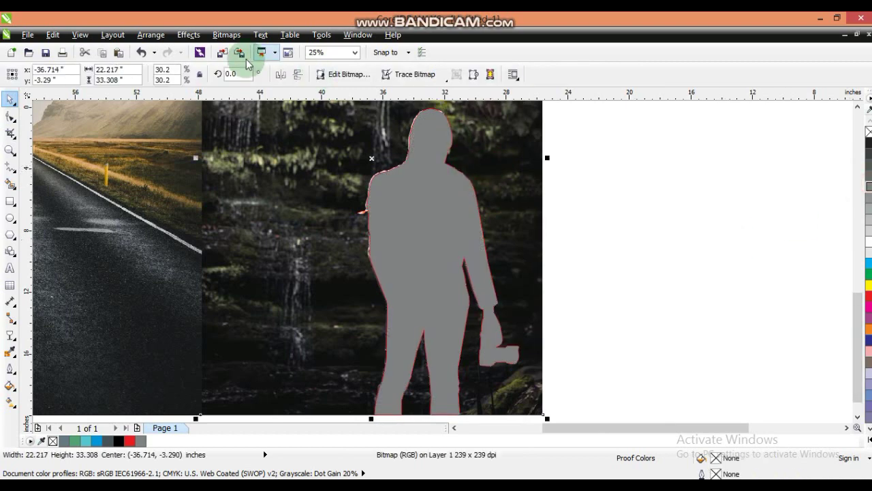
{"action": "left_click", "coordinate": [226, 35]}
{"action": "mouse_move", "coordinate": [189, 35]}
{"action": "mouse_move", "coordinate": [225, 216]}
{"action": "left_click", "coordinate": [330, 216]}
{"action": "left_click", "coordinate": [415, 193]}
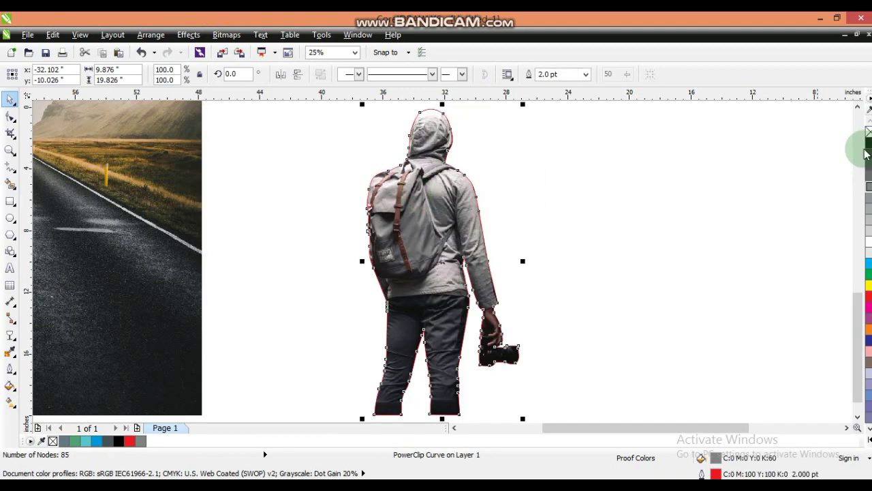
- Remove the cut-out figure's outline and align the figure horizontally with the centre of the road photo
{"action": "right_click", "coordinate": [868, 133]}
{"action": "left_click", "coordinate": [695, 243]}
{"action": "left_click", "coordinate": [443, 286]}
{"action": "left_click", "coordinate": [135, 277], "text": "shift"}
{"action": "key", "text": "c"}
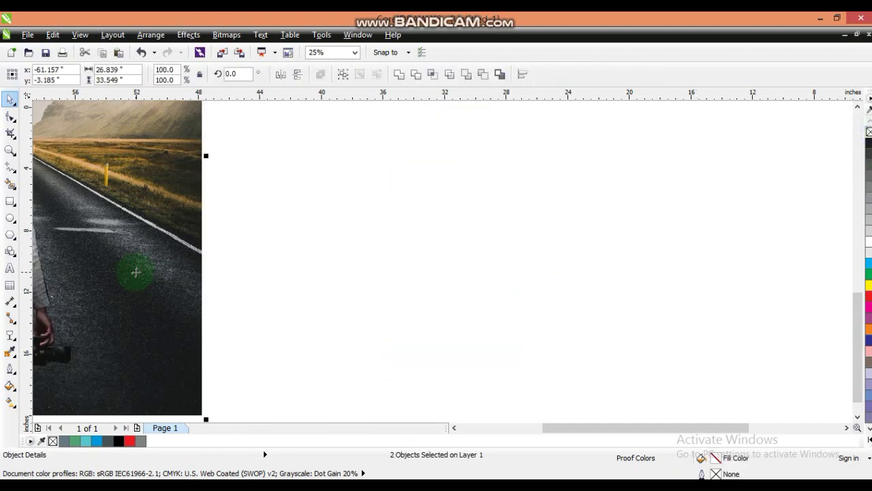
- Change the PowerClip figure's fill to C:100 M:100 Y:100 K:100 black
{"action": "key", "text": "F4"}
{"action": "left_click", "coordinate": [575, 315]}
{"action": "left_click", "coordinate": [452, 331]}
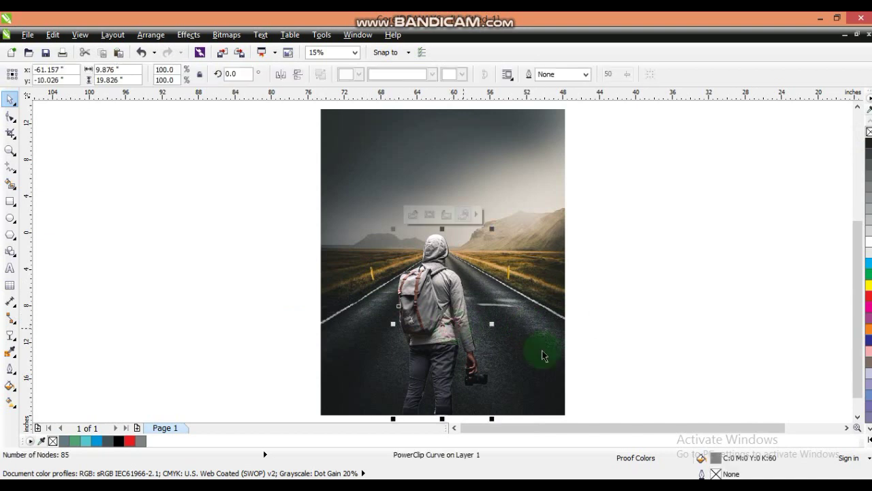
{"action": "left_click", "coordinate": [870, 427]}
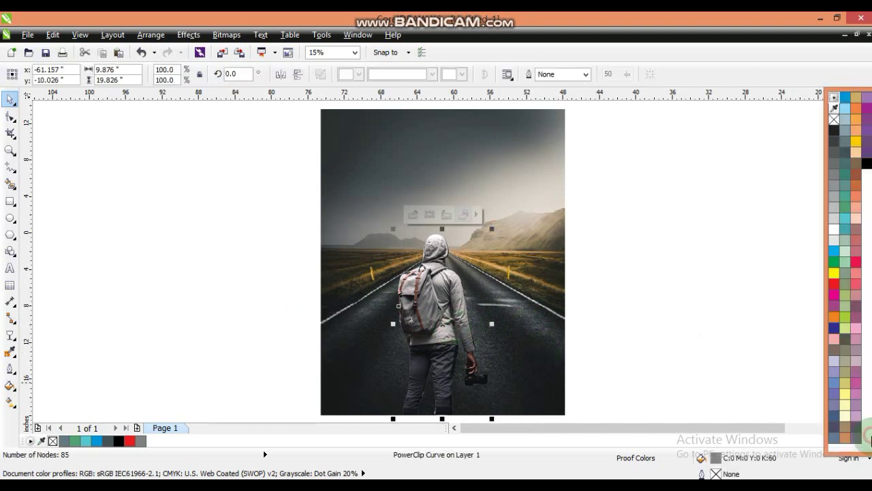
{"action": "left_click", "coordinate": [735, 239]}
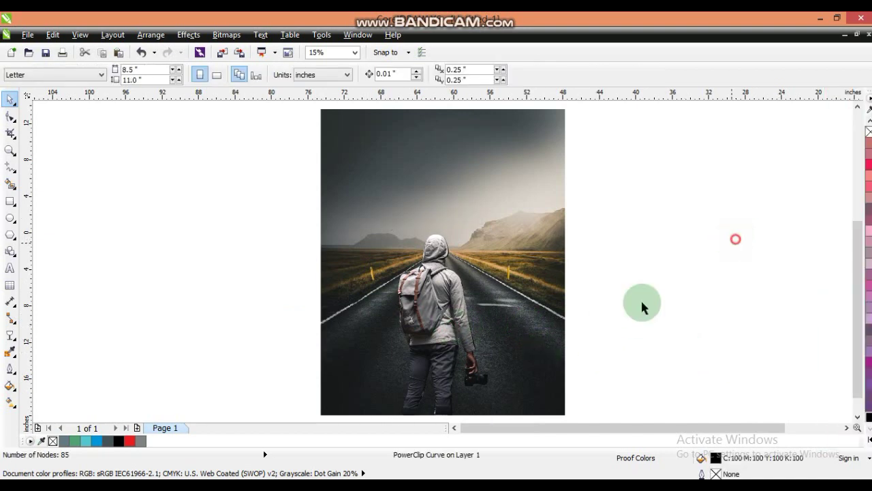
- Enlarge the backpacker to about 167.5 percent and reposition him in the middle of the road photo
{"action": "left_click", "coordinate": [423, 342]}
{"action": "left_click_drag", "start_coordinate": [492, 228], "coordinate": [543, 161]}
{"action": "left_click_drag", "start_coordinate": [457, 253], "coordinate": [462, 293]}
{"action": "left_click_drag", "start_coordinate": [523, 209], "coordinate": [543, 183]}
{"action": "left_click_drag", "start_coordinate": [484, 292], "coordinate": [464, 306]}
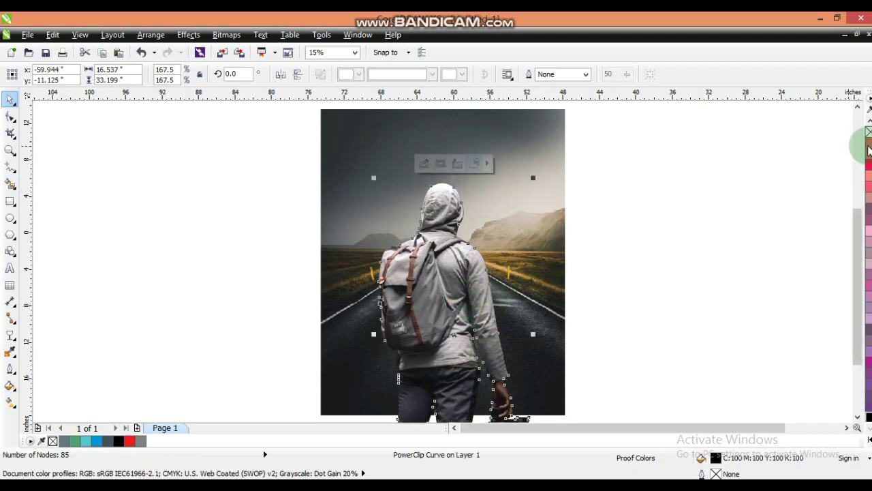
{"action": "left_click", "coordinate": [770, 213]}
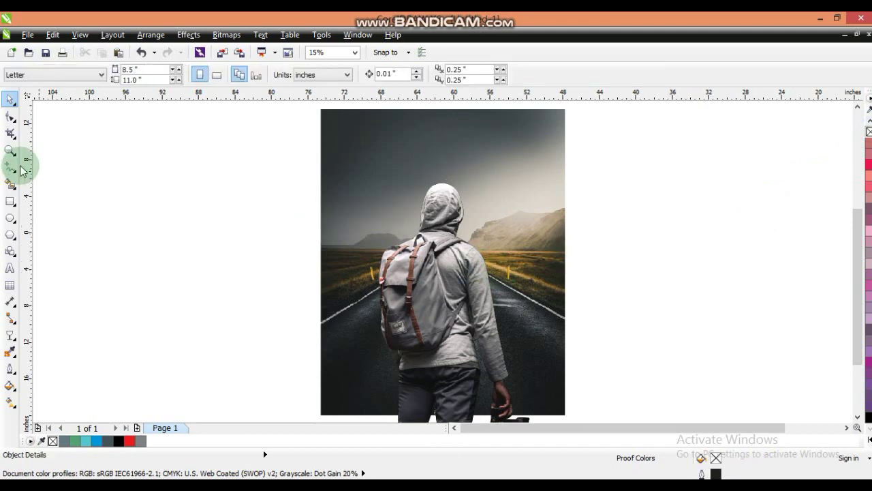
- Draw an upright rectangle about 35 by 48 inches in the empty area beside the images
{"action": "left_click", "coordinate": [450, 168]}
{"action": "left_click", "coordinate": [295, 247]}
{"action": "scroll", "coordinate": [294, 247], "scroll_direction": "down", "scroll_amount": 2}
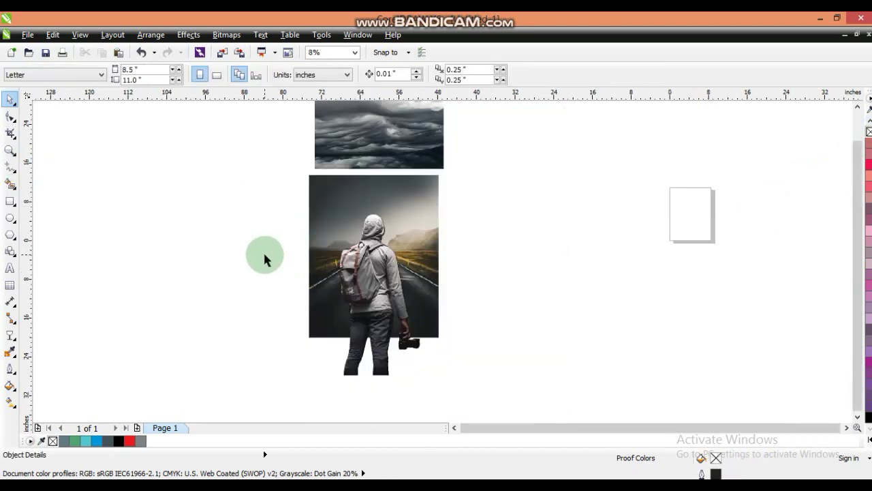
{"action": "left_click", "coordinate": [455, 428]}
{"action": "left_click", "coordinate": [11, 200]}
{"action": "left_click_drag", "start_coordinate": [273, 132], "coordinate": [443, 366]}
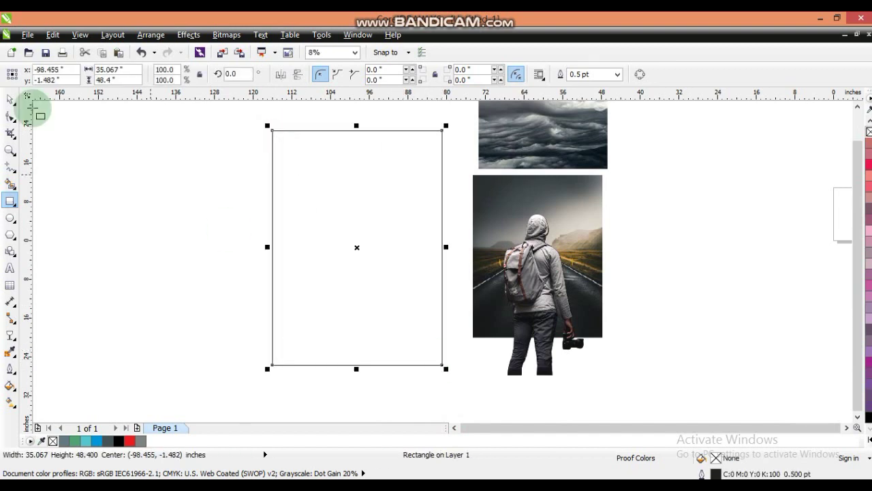
- Place the road photo over the rectangle's lower part and enlarge it to about 37 by 46 inches
{"action": "left_click_drag", "start_coordinate": [570, 210], "coordinate": [365, 237]}
{"action": "left_click_drag", "start_coordinate": [402, 199], "coordinate": [484, 149]}
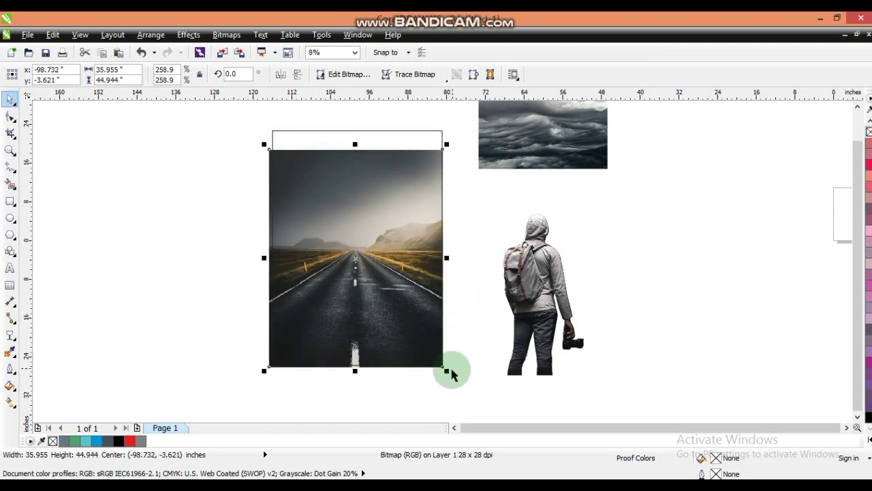
{"action": "left_click_drag", "start_coordinate": [446, 370], "coordinate": [451, 374]}
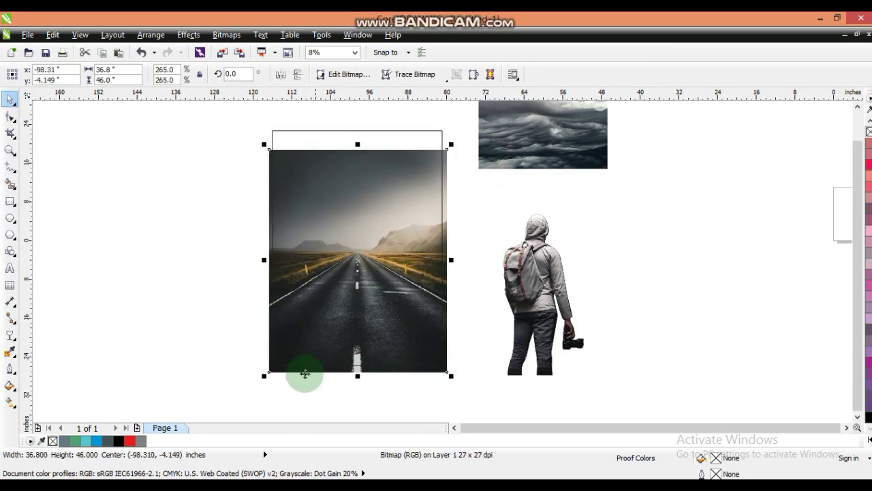
{"action": "left_click_drag", "start_coordinate": [268, 376], "coordinate": [263, 390]}
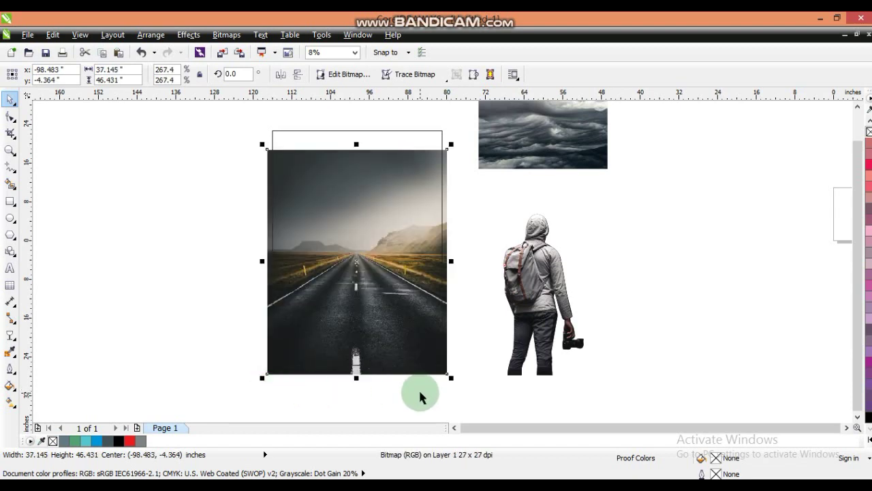
{"action": "left_click_drag", "start_coordinate": [356, 259], "coordinate": [357, 271]}
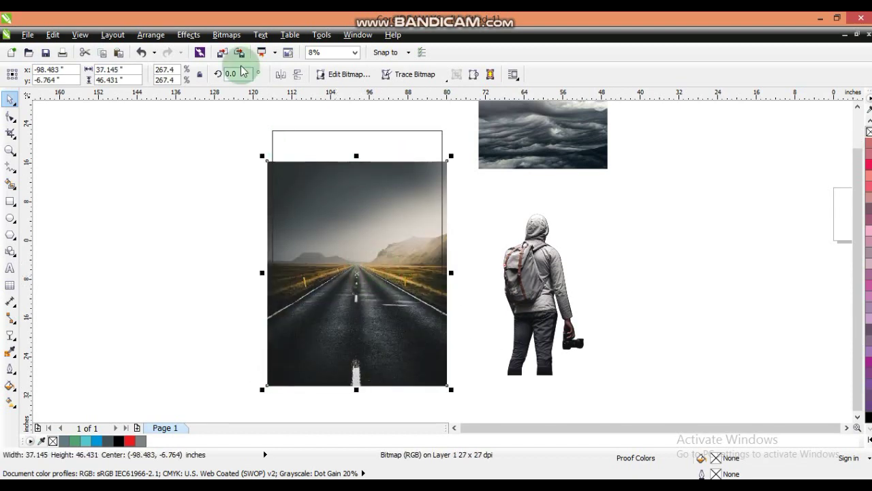
- PowerClip the road photo inside the rectangle
{"action": "left_click", "coordinate": [178, 35]}
{"action": "mouse_move", "coordinate": [272, 216]}
{"action": "left_click", "coordinate": [340, 216]}
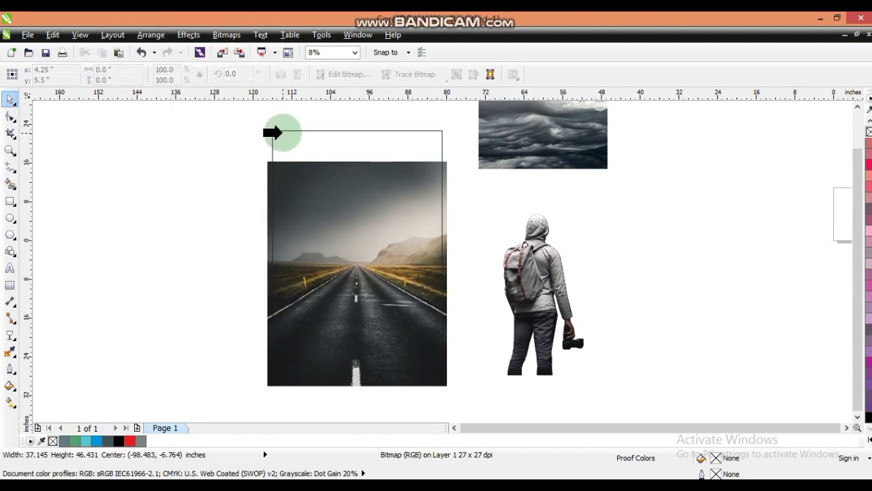
{"action": "left_click", "coordinate": [283, 131]}
{"action": "left_click", "coordinate": [425, 284]}
{"action": "left_click", "coordinate": [385, 133]}
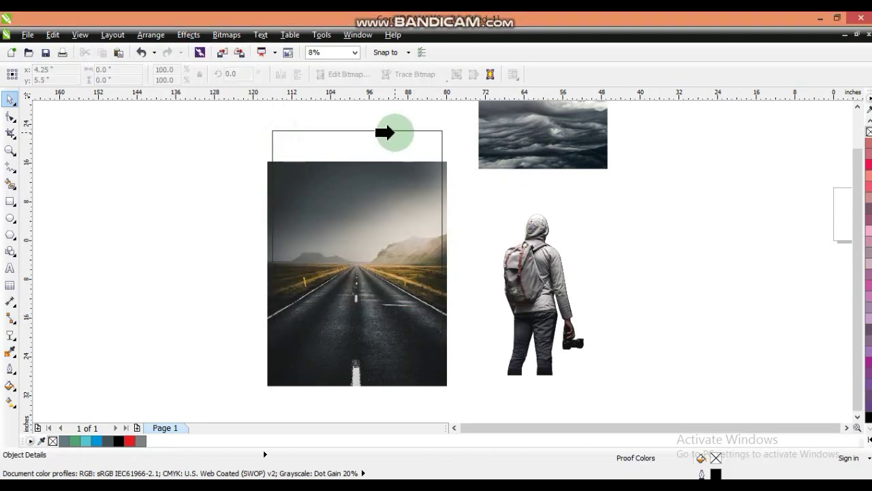
{"action": "left_click", "coordinate": [395, 131]}
{"action": "left_click", "coordinate": [499, 190]}
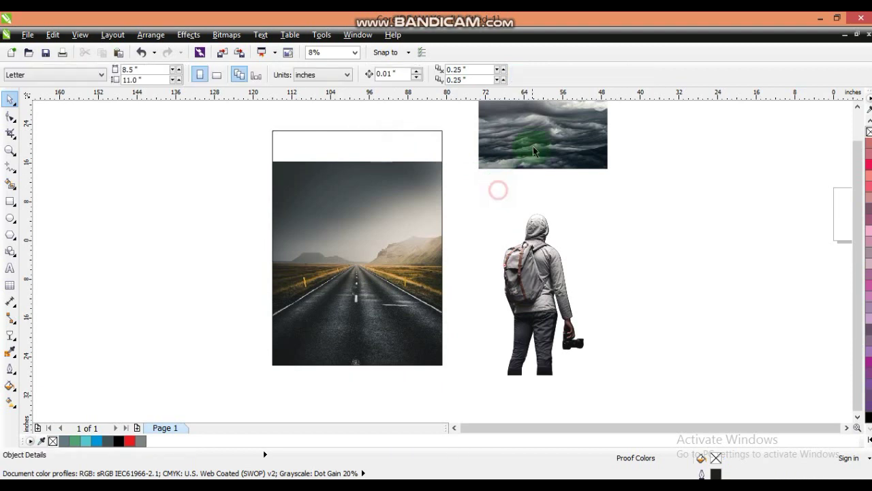
- Place the storm-cloud image over the top of the road scene, stretched to about 36 by 29 inches
{"action": "left_click_drag", "start_coordinate": [527, 143], "coordinate": [319, 169]}
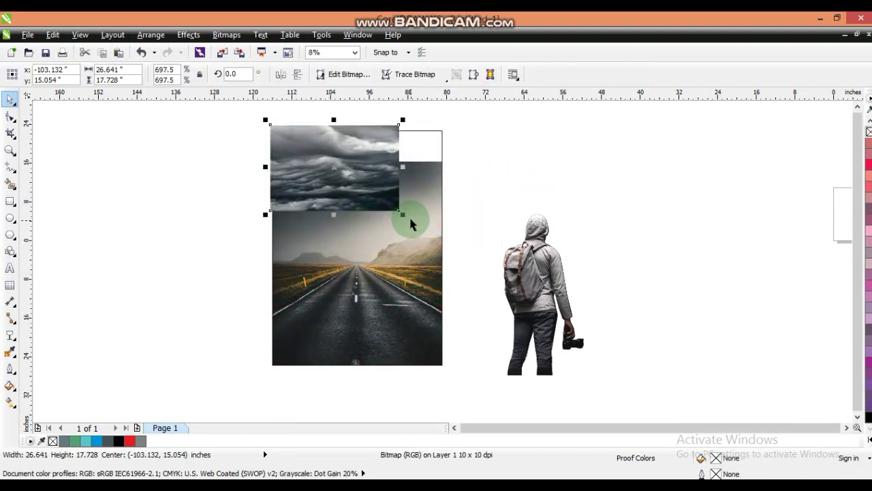
{"action": "left_click_drag", "start_coordinate": [402, 214], "coordinate": [447, 244]}
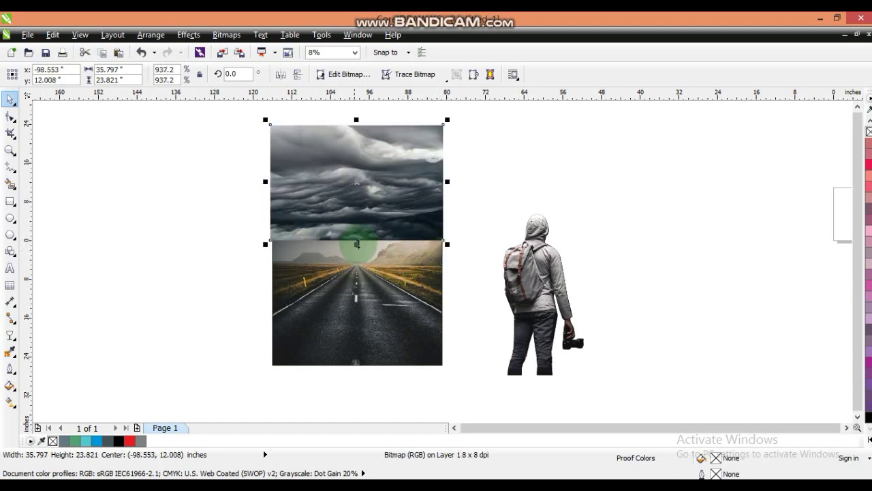
{"action": "left_click_drag", "start_coordinate": [359, 243], "coordinate": [357, 269]}
{"action": "left_click_drag", "start_coordinate": [356, 270], "coordinate": [357, 271]}
{"action": "left_click_drag", "start_coordinate": [385, 237], "coordinate": [385, 220]}
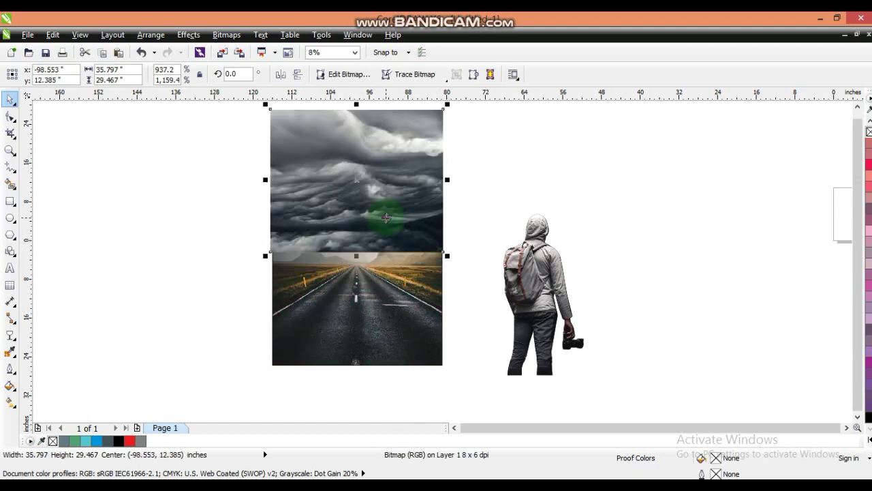
- Fade the storm-cloud image's lower edge with a linear transparency and PowerClip the image inside the road rectangle
{"action": "left_click", "coordinate": [12, 333]}
{"action": "left_click_drag", "start_coordinate": [347, 245], "coordinate": [343, 244]}
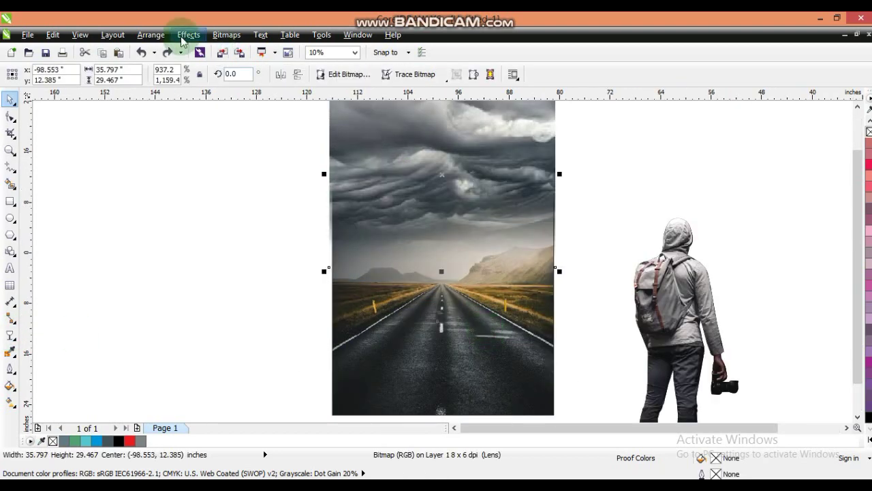
{"action": "left_click", "coordinate": [188, 34]}
{"action": "mouse_move", "coordinate": [201, 216]}
{"action": "left_click", "coordinate": [311, 218]}
{"action": "left_click", "coordinate": [369, 312]}
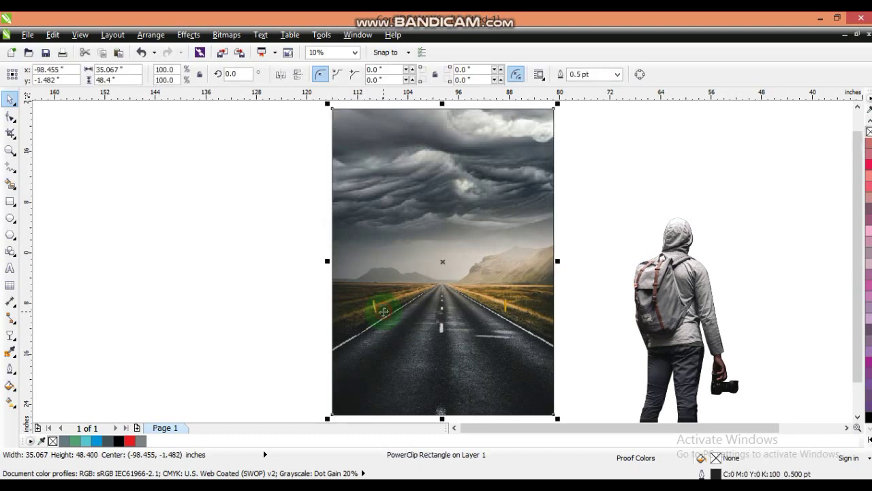
{"action": "left_click", "coordinate": [250, 283]}
- Place the backpacker over the middle of the road scene and enlarge him to about 21 by 42 inches
{"action": "left_click_drag", "start_coordinate": [657, 302], "coordinate": [467, 273]}
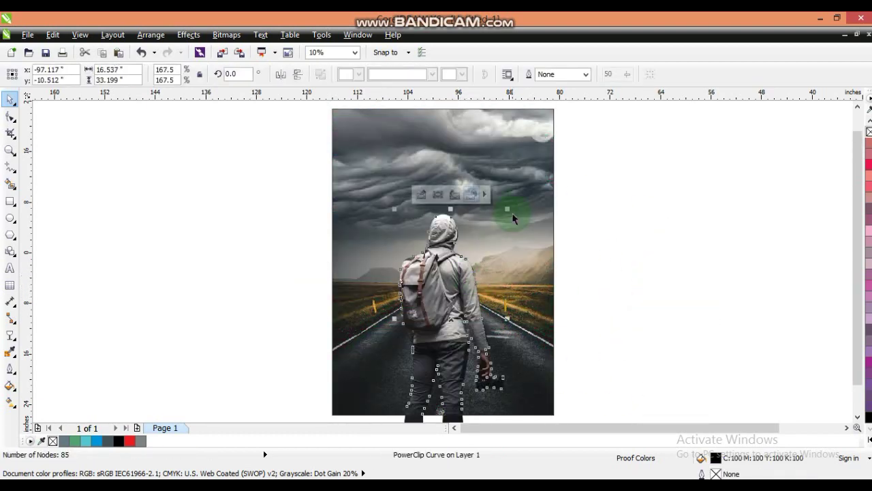
{"action": "left_click_drag", "start_coordinate": [509, 204], "coordinate": [528, 178]}
{"action": "left_click_drag", "start_coordinate": [449, 265], "coordinate": [451, 295]}
{"action": "left_click", "coordinate": [520, 269], "text": "shift"}
{"action": "key", "text": "c"}
{"action": "left_click", "coordinate": [579, 274]}
{"action": "left_click", "coordinate": [584, 288]}
{"action": "left_click_drag", "start_coordinate": [447, 334], "coordinate": [447, 329]}
{"action": "left_click", "coordinate": [719, 157]}
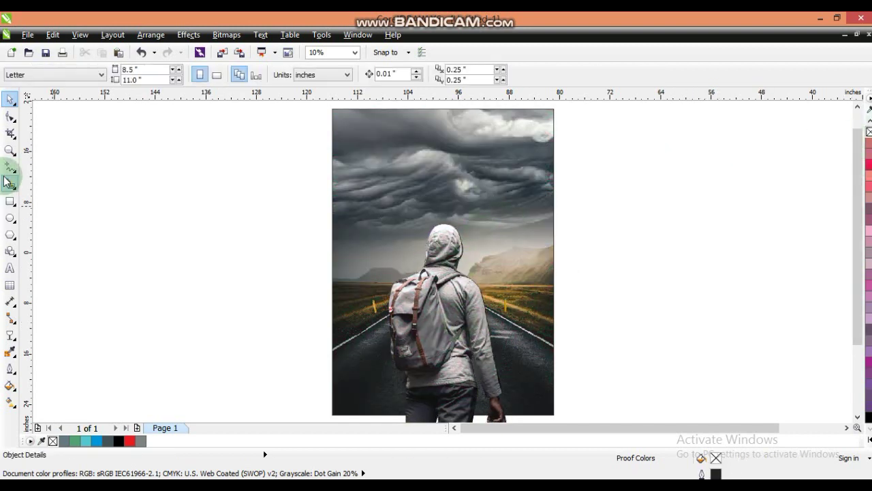
- Reshape the backpacker's cutout curve slightly inward along the right side of the hood and neck
{"action": "left_click", "coordinate": [10, 150]}
{"action": "left_click_drag", "start_coordinate": [423, 204], "coordinate": [507, 292]}
{"action": "left_click_drag", "start_coordinate": [291, 188], "coordinate": [522, 363]}
{"action": "left_click", "coordinate": [462, 248]}
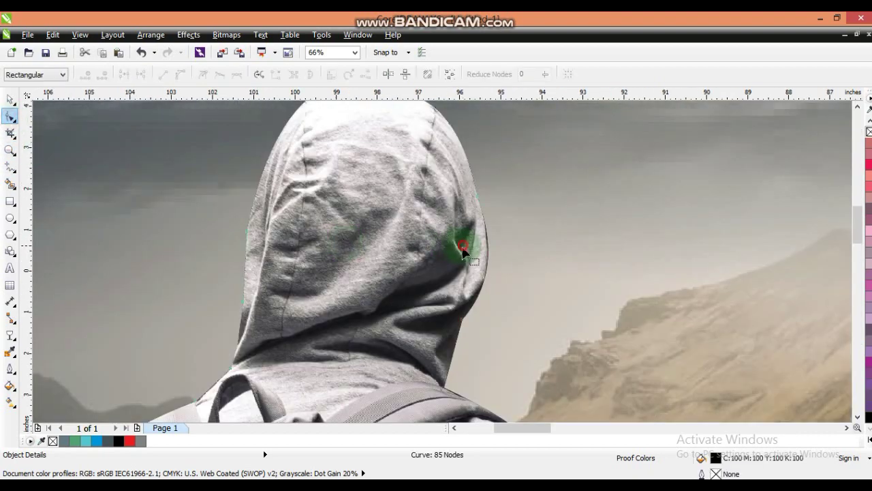
{"action": "left_click_drag", "start_coordinate": [487, 250], "coordinate": [482, 248]}
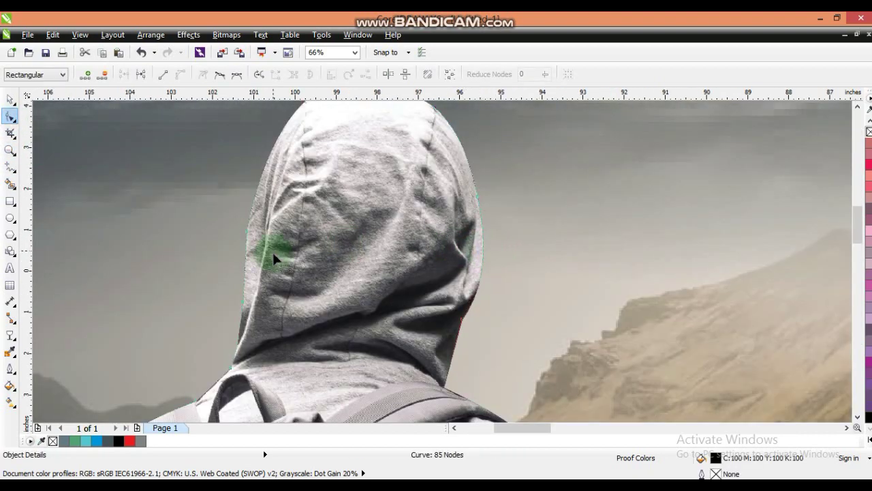
{"action": "left_click_drag", "start_coordinate": [443, 388], "coordinate": [442, 390]}
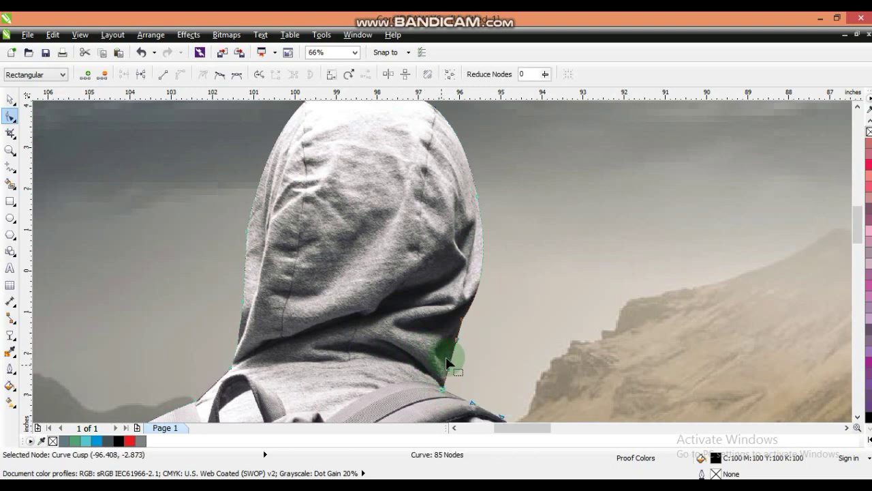
{"action": "key", "text": "shift+F2"}
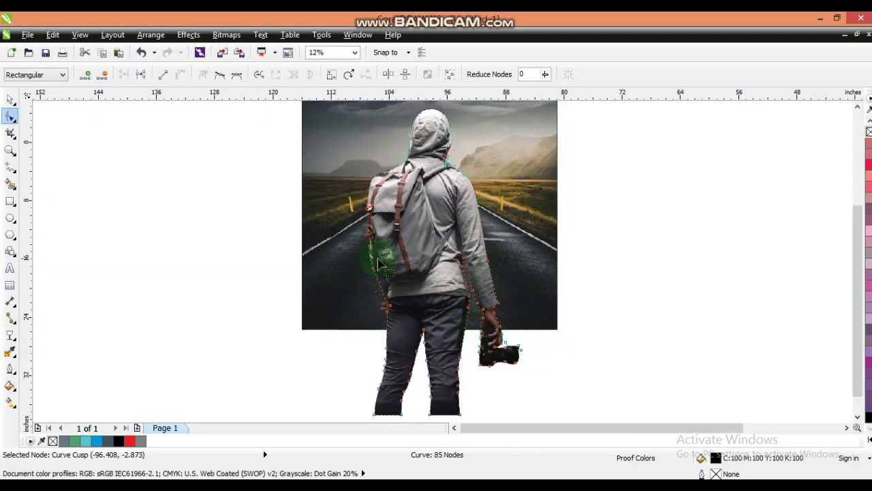
- PowerClip the backpacker inside the framed road and sky rectangle
{"action": "left_click", "coordinate": [11, 101]}
{"action": "left_click", "coordinate": [195, 218]}
{"action": "left_click", "coordinate": [453, 246]}
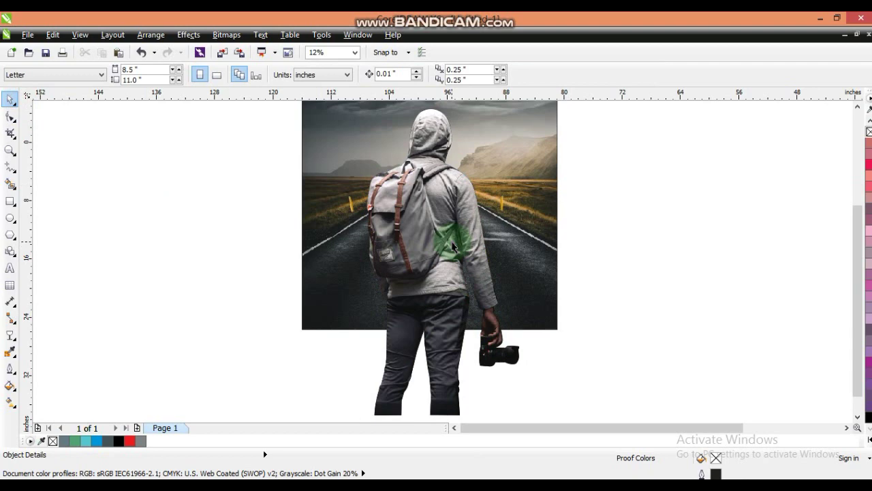
{"action": "left_click", "coordinate": [189, 35]}
{"action": "mouse_move", "coordinate": [225, 213]}
{"action": "left_click", "coordinate": [294, 217]}
{"action": "left_click", "coordinate": [319, 149]}
{"action": "scroll", "coordinate": [303, 182], "scroll_direction": "down", "scroll_amount": 1}
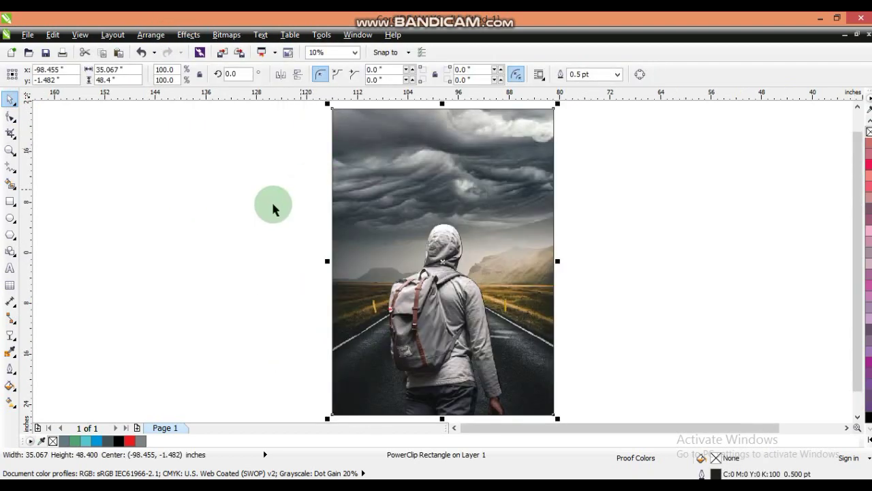
{"action": "left_click", "coordinate": [254, 206]}
- Refine the backpacker's cutout curve at the left side of the neck and the backpack's top within the PowerClip contents, and finish editing
{"action": "left_click", "coordinate": [10, 150]}
{"action": "left_click_drag", "start_coordinate": [308, 166], "coordinate": [561, 318]}
{"action": "left_click_drag", "start_coordinate": [350, 218], "coordinate": [549, 338]}
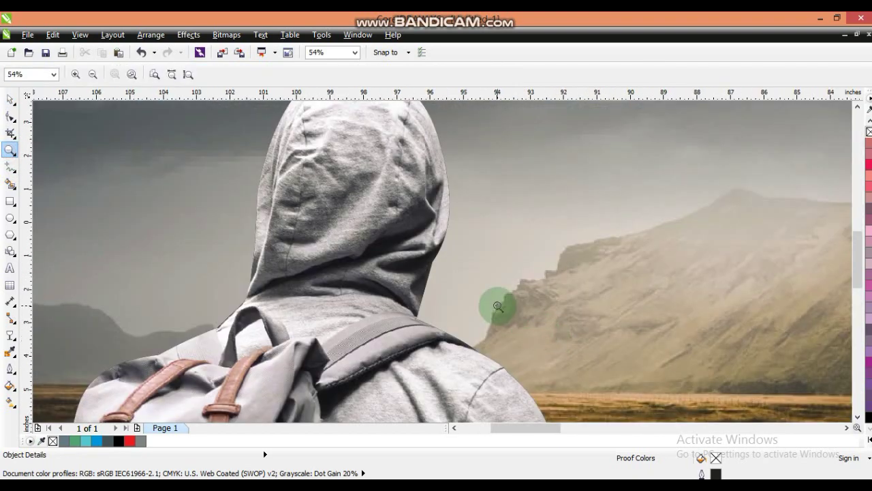
{"action": "left_click", "coordinate": [9, 116]}
{"action": "left_click", "coordinate": [264, 291]}
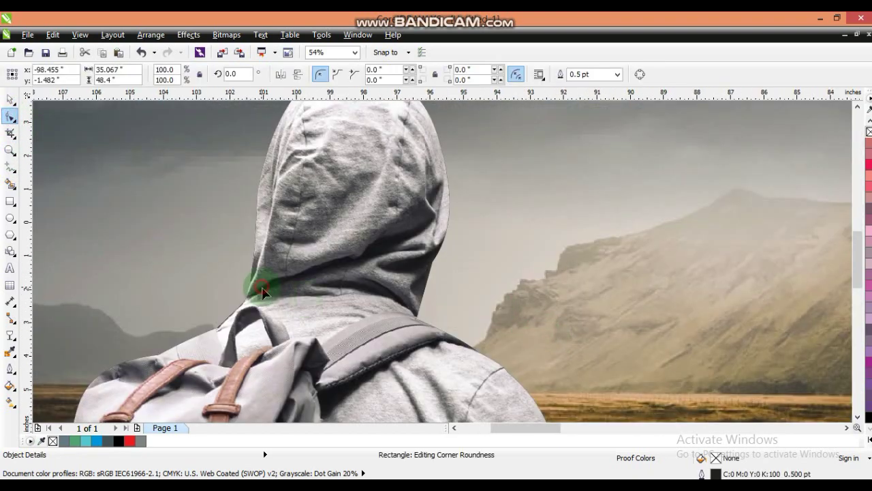
{"action": "left_click", "coordinate": [234, 302]}
{"action": "left_click_drag", "start_coordinate": [232, 313], "coordinate": [232, 314]}
{"action": "double_click", "coordinate": [232, 316]}
{"action": "double_click", "coordinate": [233, 317]}
{"action": "left_click_drag", "start_coordinate": [103, 378], "coordinate": [96, 371]}
{"action": "left_click", "coordinate": [10, 101]}
{"action": "left_click", "coordinate": [55, 151], "text": "ctrl"}
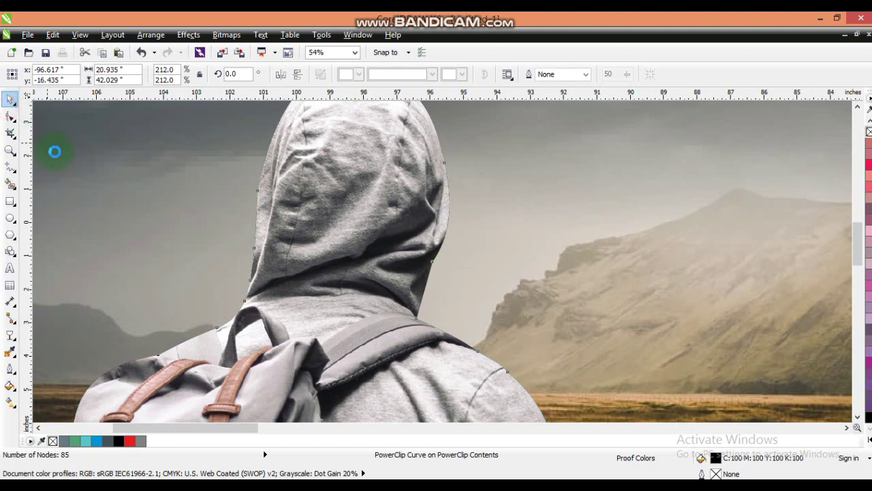
{"action": "key", "text": "F4"}
{"action": "left_click", "coordinate": [692, 258]}
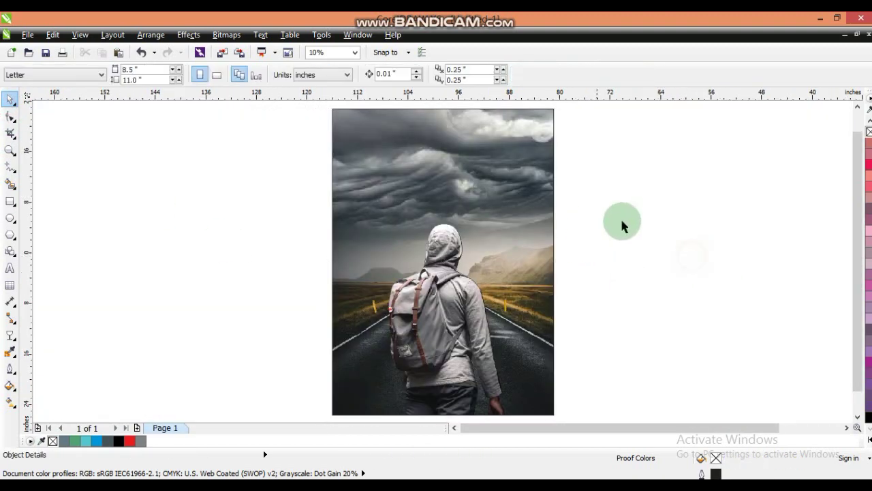
- Switch to the browser and bring the downloaded spaceship PNG into the drawing over the storm clouds
{"action": "left_click", "coordinate": [153, 486]}
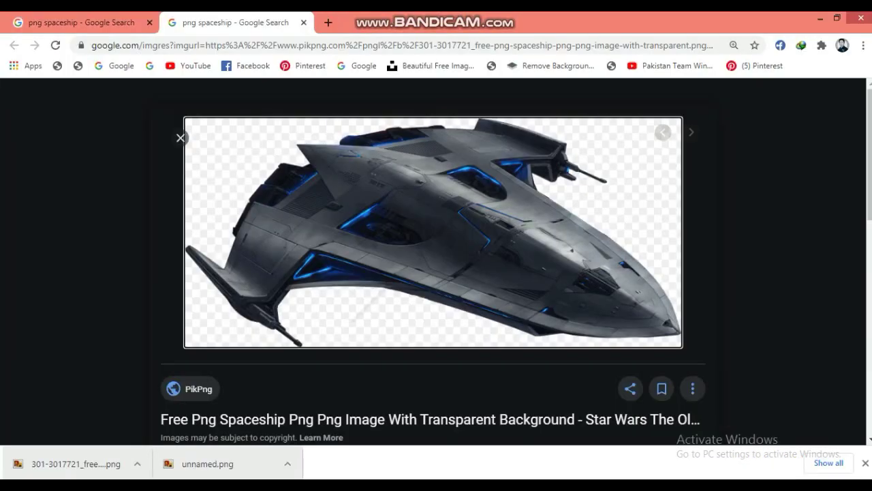
{"action": "left_click_drag", "start_coordinate": [38, 462], "coordinate": [415, 163]}
- Open the rectangle's PowerClip contents for editing and shrink the backpacker to about 17 by 33 inches
{"action": "left_click", "coordinate": [435, 287]}
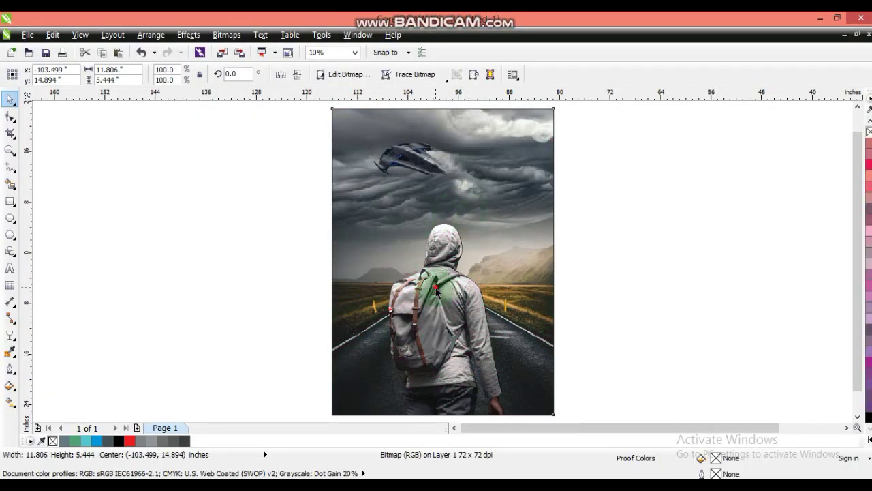
{"action": "left_click", "coordinate": [9, 150]}
{"action": "left_click_drag", "start_coordinate": [306, 200], "coordinate": [604, 389]}
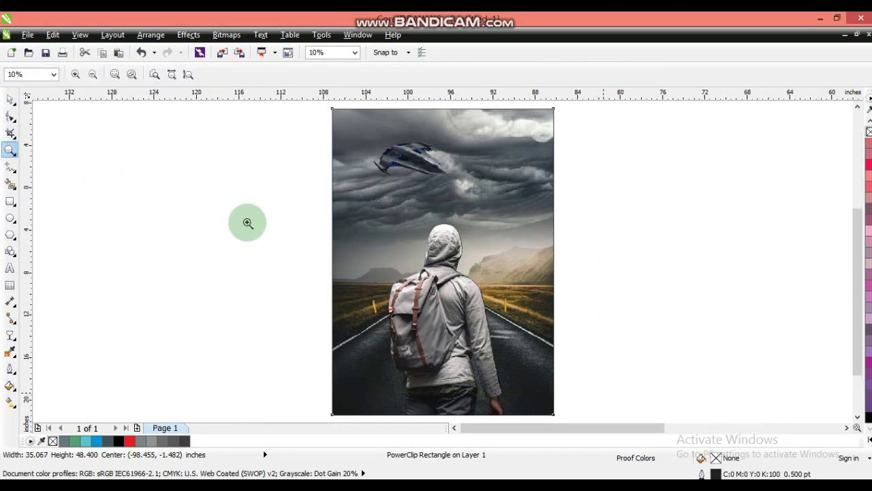
{"action": "left_click", "coordinate": [9, 101]}
{"action": "right_click", "coordinate": [433, 201]}
{"action": "left_click", "coordinate": [457, 67]}
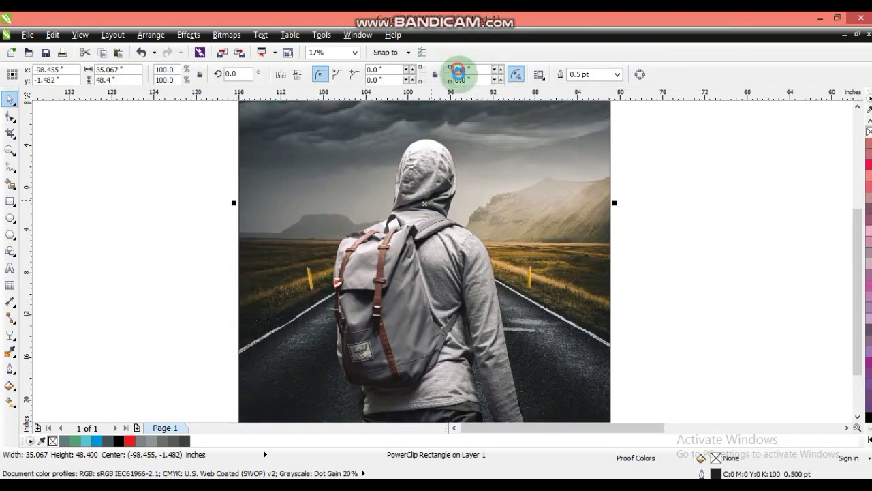
{"action": "left_click", "coordinate": [435, 208]}
{"action": "left_click_drag", "start_coordinate": [559, 134], "coordinate": [536, 181]}
{"action": "left_click", "coordinate": [545, 210]}
{"action": "key", "text": "shift+F2"}
{"action": "key", "text": "Escape"}
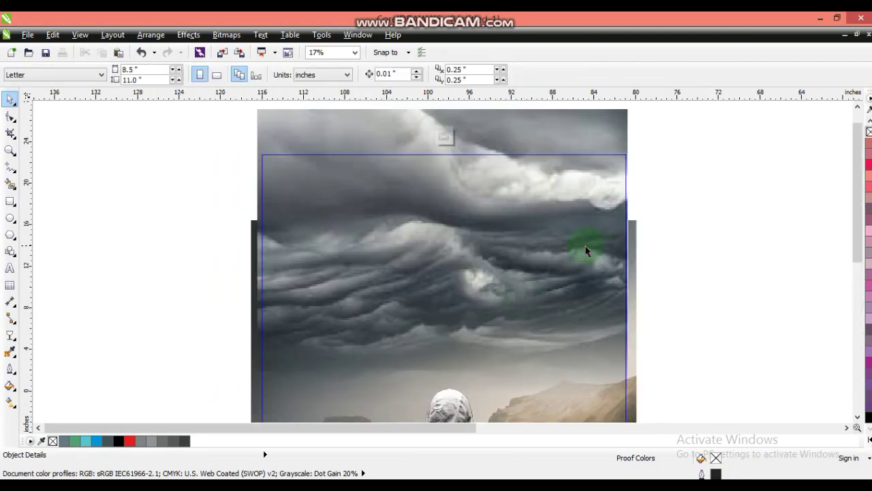
- Move the backpacker slightly upward on the road and finish editing the PowerClip contents
{"action": "key", "text": "F4"}
{"action": "left_click", "coordinate": [450, 310]}
{"action": "mouse_move", "coordinate": [450, 311]}
{"action": "left_mouse_down"}
{"action": "mouse_move", "coordinate": [443, 253]}
{"action": "mouse_move", "coordinate": [447, 299]}
{"action": "mouse_move", "coordinate": [455, 295]}
{"action": "left_mouse_up"}
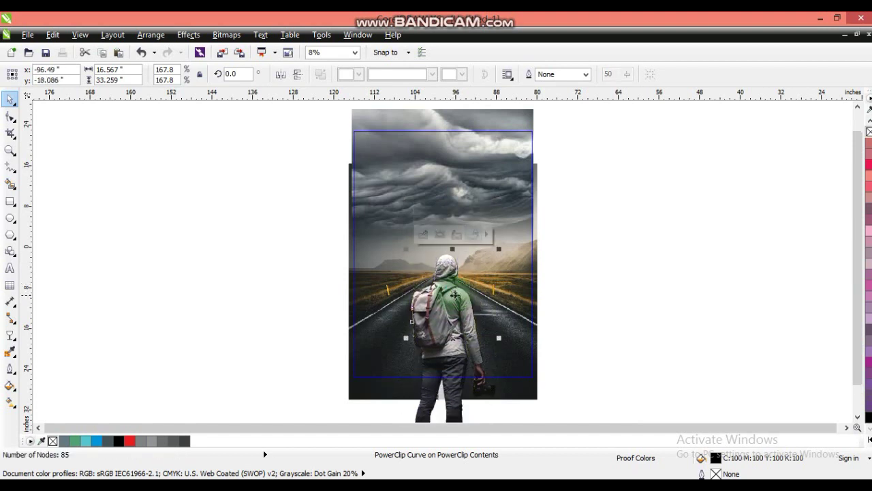
{"action": "left_click", "coordinate": [563, 278]}
{"action": "left_click", "coordinate": [576, 280]}
{"action": "left_click", "coordinate": [504, 293]}
- Enlarge the spaceship to about 32 by 15 inches and position it across the stormy sky
{"action": "left_click", "coordinate": [439, 173]}
{"action": "left_click_drag", "start_coordinate": [453, 180], "coordinate": [511, 238]}
{"action": "left_click_drag", "start_coordinate": [454, 185], "coordinate": [477, 198]}
- Try tilting the spaceship by about 7.6 degrees, and undo the rotation
{"action": "left_click_drag", "start_coordinate": [549, 226], "coordinate": [545, 207]}
{"action": "left_click", "coordinate": [529, 200]}
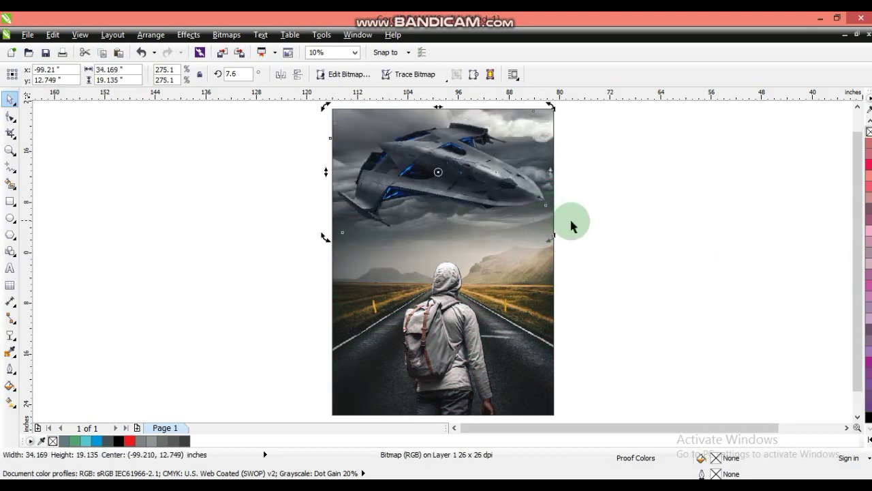
{"action": "left_click", "coordinate": [571, 220]}
{"action": "key", "text": "ctrl+z"}
{"action": "left_click", "coordinate": [570, 213]}
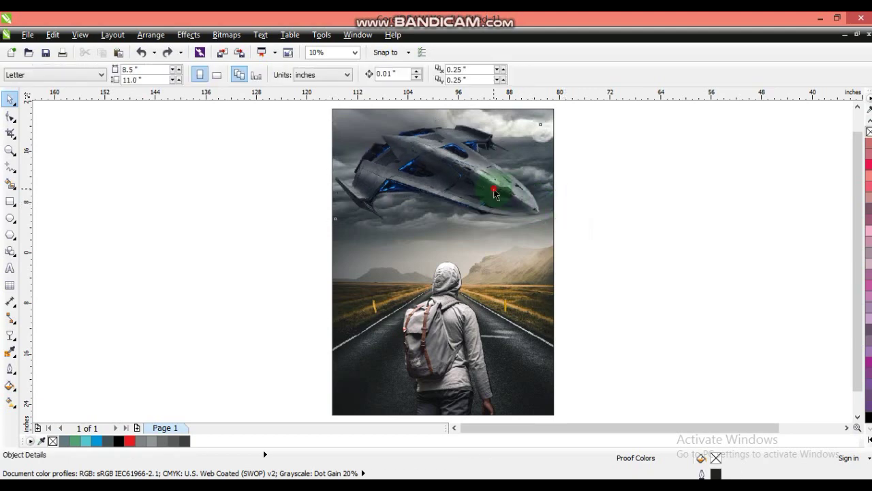
- Apply a linear transparency at about 125 degrees to the spaceship, fading its upper rear part into the clouds
{"action": "left_click", "coordinate": [511, 195]}
{"action": "scroll", "coordinate": [521, 224], "scroll_direction": "up", "scroll_amount": 3}
{"action": "scroll", "coordinate": [497, 227], "scroll_direction": "down", "scroll_amount": 2}
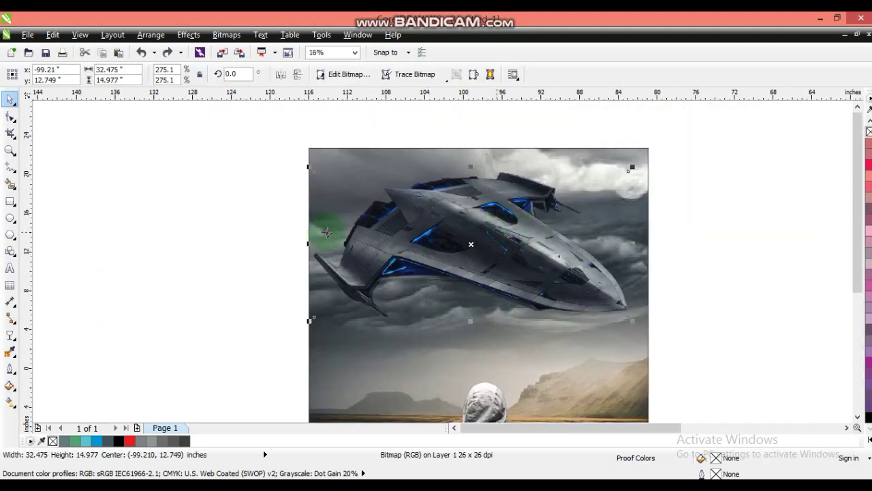
{"action": "left_click", "coordinate": [10, 334]}
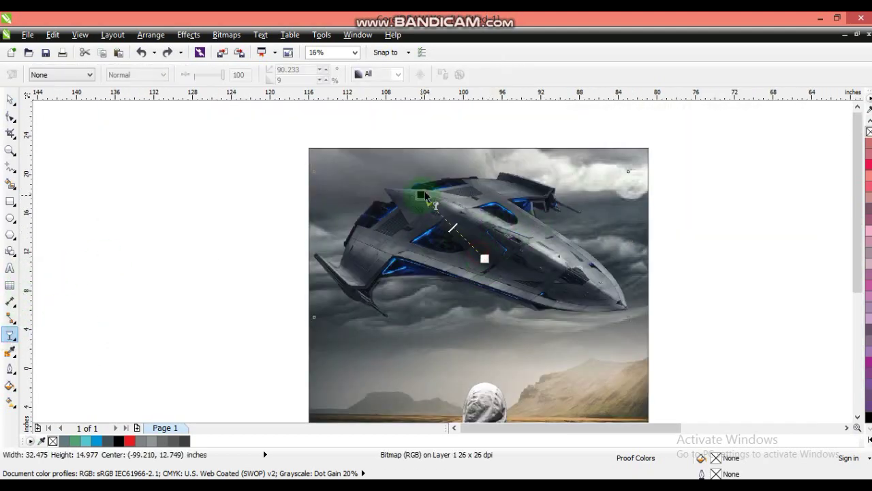
{"action": "left_click_drag", "start_coordinate": [425, 196], "coordinate": [421, 196]}
{"action": "left_click_drag", "start_coordinate": [513, 271], "coordinate": [387, 182]}
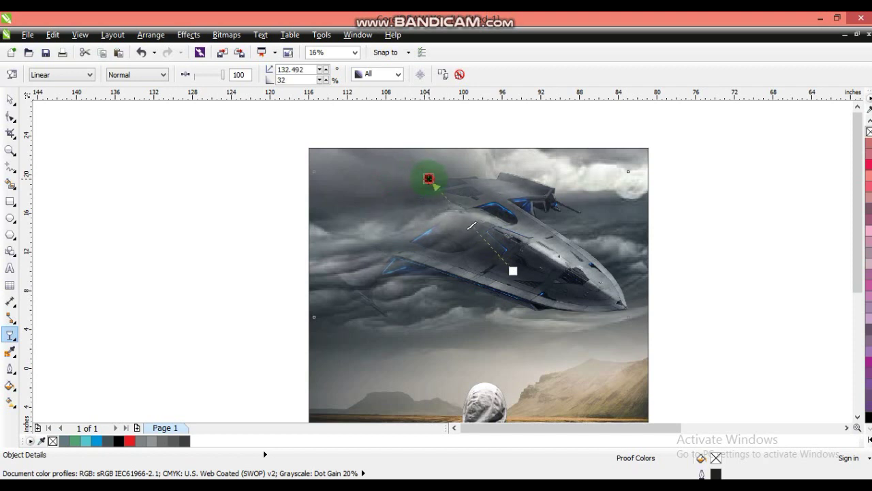
{"action": "mouse_move", "coordinate": [487, 249]}
{"action": "left_mouse_down"}
{"action": "mouse_move", "coordinate": [460, 252]}
{"action": "mouse_move", "coordinate": [474, 254]}
{"action": "left_mouse_up"}
{"action": "mouse_move", "coordinate": [438, 192]}
{"action": "left_mouse_down"}
{"action": "mouse_move", "coordinate": [431, 186]}
{"action": "mouse_move", "coordinate": [433, 199]}
{"action": "left_mouse_up"}
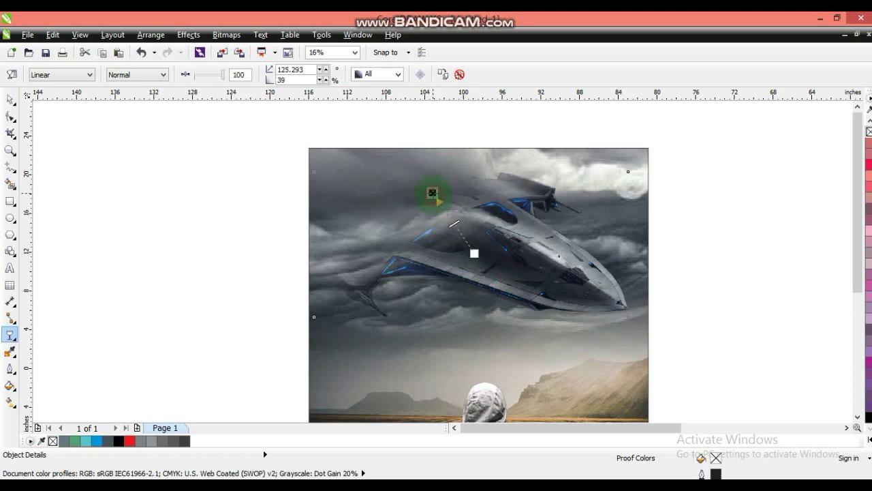
{"action": "left_click", "coordinate": [10, 102]}
{"action": "left_click", "coordinate": [620, 191]}
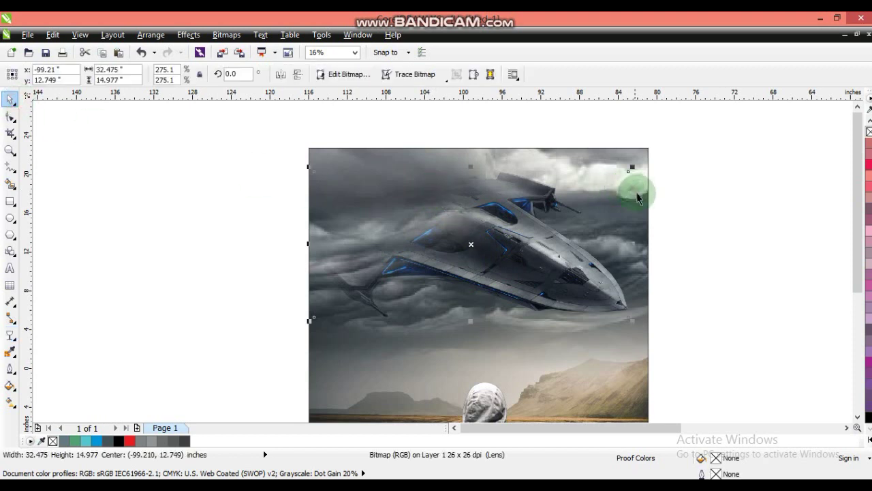
{"action": "left_click", "coordinate": [636, 193]}
{"action": "key", "text": "F4"}
{"action": "left_click", "coordinate": [632, 195]}
- Nudge the spaceship slightly to the right over the clouds
{"action": "left_click", "coordinate": [489, 193]}
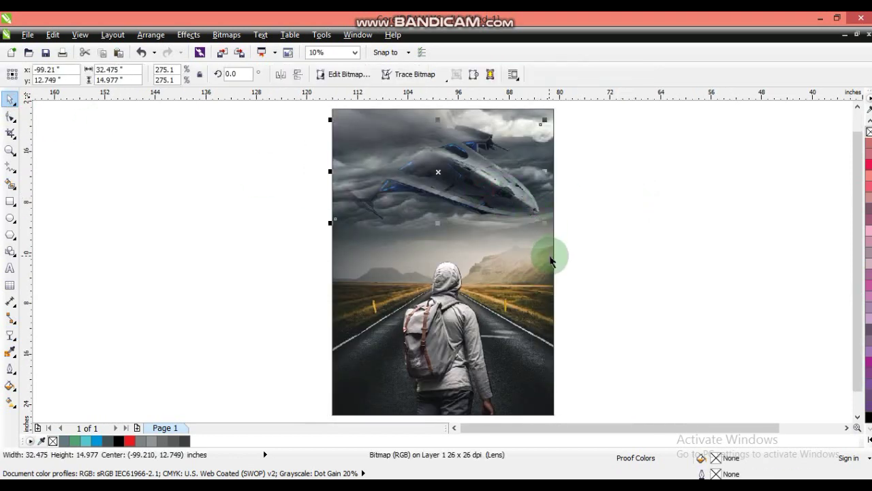
{"action": "key", "text": "Right"}
{"action": "key", "text": "Right"}
{"action": "key", "text": "Right"}
{"action": "key", "text": "Right"}
{"action": "key", "text": "Right"}
{"action": "key", "text": "Right"}
{"action": "key", "text": "Right"}
{"action": "key", "text": "Right"}
{"action": "left_click", "coordinate": [619, 273]}
{"action": "left_click", "coordinate": [465, 343]}
{"action": "left_click", "coordinate": [693, 292]}
- Draw a rectangle about 37 by 35 inches over the composite's lower part and fill it with black
{"action": "left_click", "coordinate": [10, 202]}
{"action": "left_click_drag", "start_coordinate": [325, 411], "coordinate": [558, 189]}
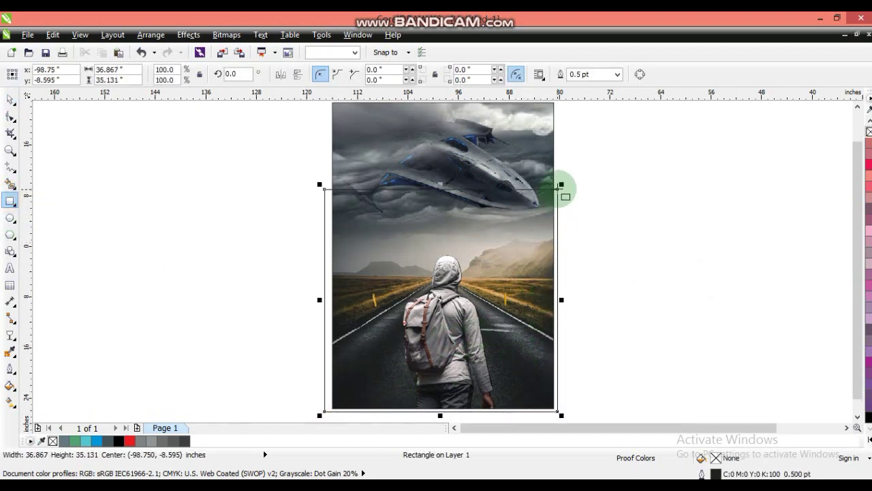
{"action": "left_click", "coordinate": [119, 442]}
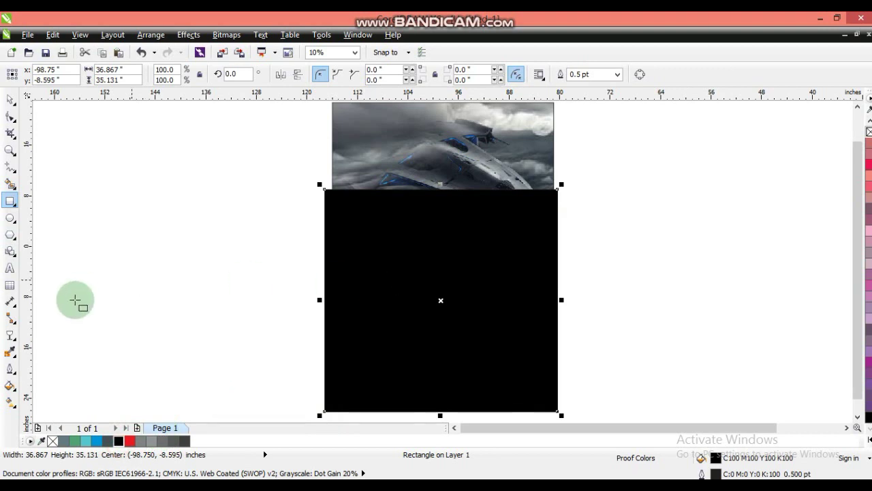
- Fade the black rectangle upward with a linear transparency from the bottom edge to hood height, and remove its outline
{"action": "left_click", "coordinate": [10, 333]}
{"action": "left_click_drag", "start_coordinate": [425, 357], "coordinate": [424, 400]}
{"action": "left_click", "coordinate": [424, 253]}
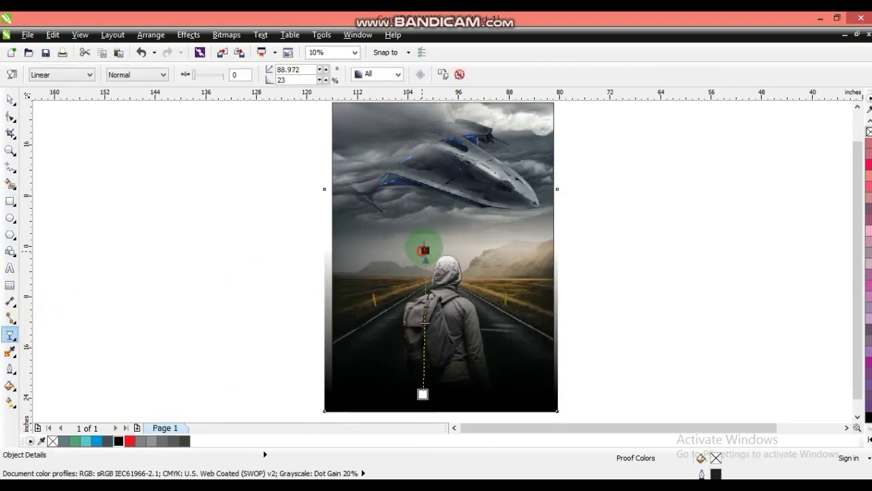
{"action": "left_click_drag", "start_coordinate": [422, 394], "coordinate": [420, 417]}
{"action": "left_click", "coordinate": [424, 293]}
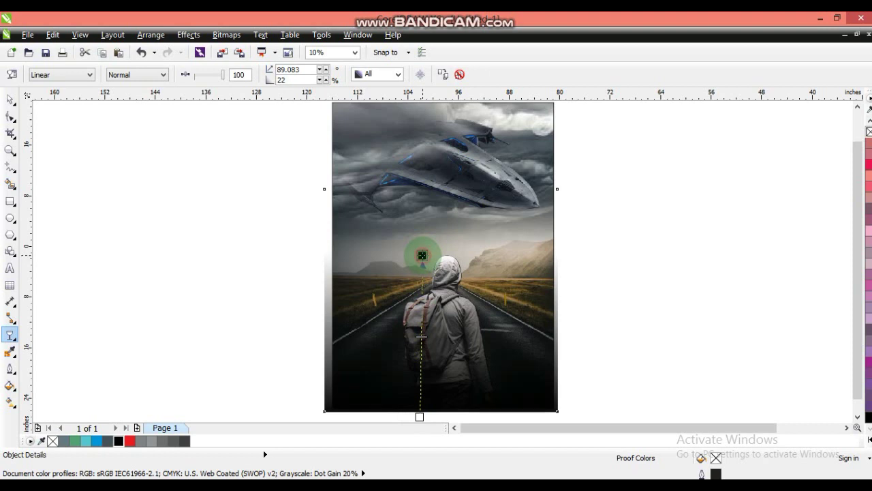
{"action": "left_click", "coordinate": [9, 99]}
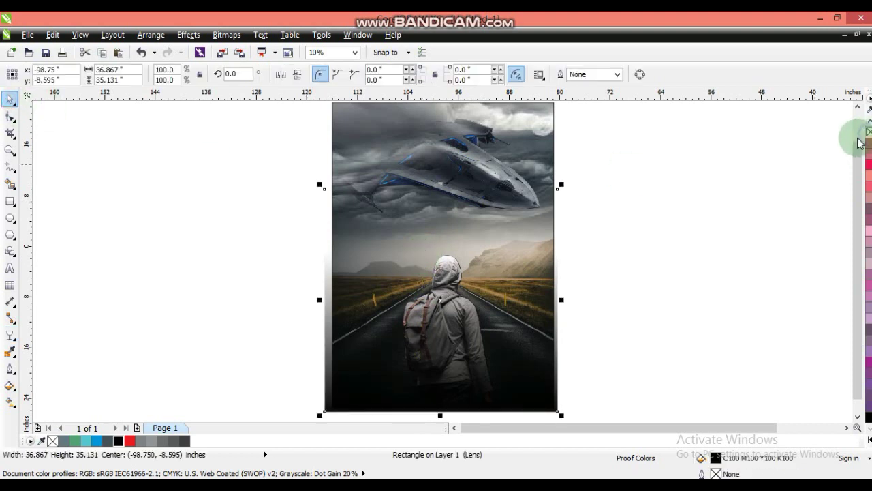
- PowerClip the faded black rectangle inside the composite's frame
{"action": "left_click", "coordinate": [189, 35]}
{"action": "mouse_move", "coordinate": [245, 216]}
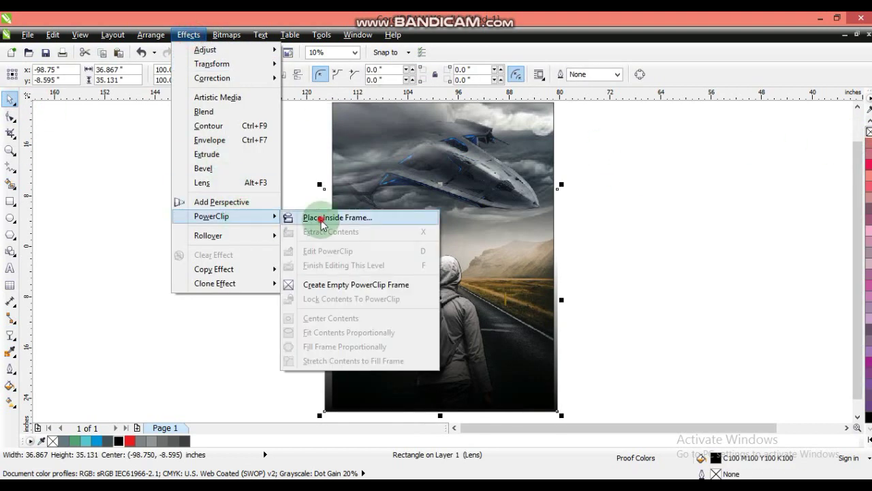
{"action": "left_click", "coordinate": [321, 223]}
{"action": "left_click", "coordinate": [347, 146]}
{"action": "left_click", "coordinate": [551, 336]}
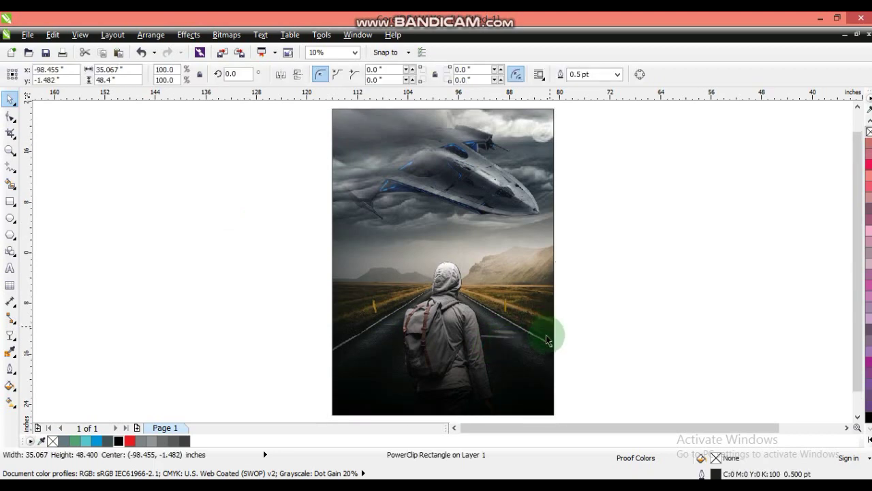
- Inside the PowerClip, extend the black rectangle's linear transparency so its opaque end lies below the backpacker's feet
{"action": "right_click", "coordinate": [452, 320]}
{"action": "left_click", "coordinate": [480, 66]}
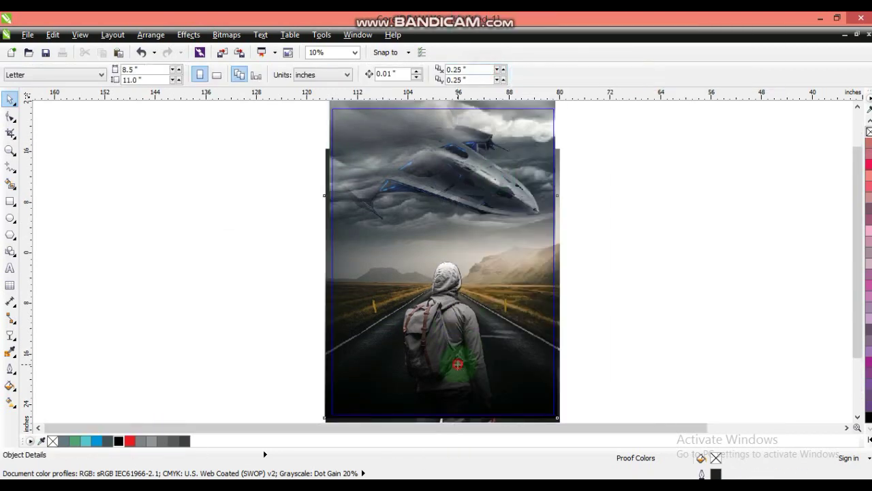
{"action": "left_click", "coordinate": [457, 250]}
{"action": "scroll", "coordinate": [458, 250], "scroll_direction": "down", "scroll_amount": 2}
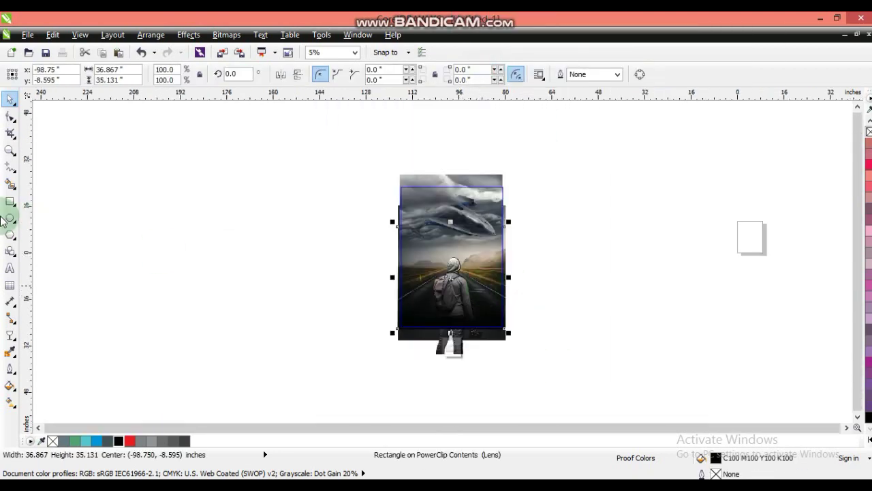
{"action": "left_click", "coordinate": [9, 335]}
{"action": "left_click_drag", "start_coordinate": [438, 334], "coordinate": [441, 369]}
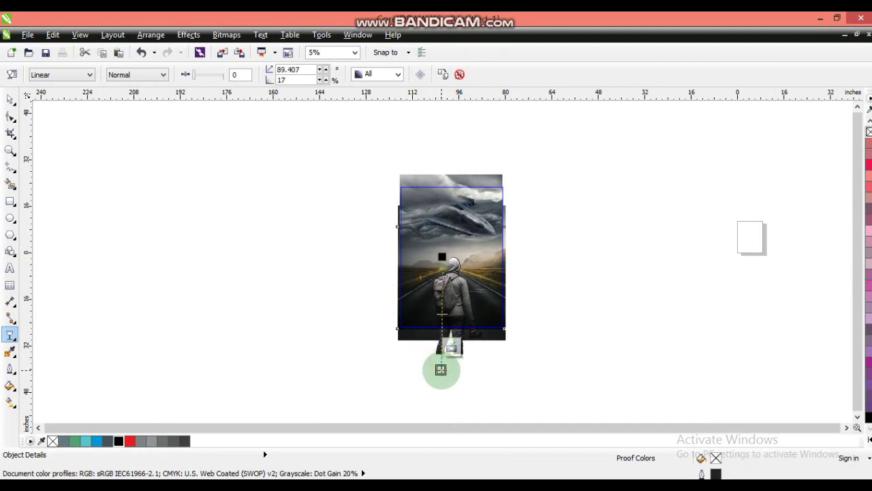
{"action": "left_click", "coordinate": [9, 100]}
{"action": "left_click", "coordinate": [563, 304]}
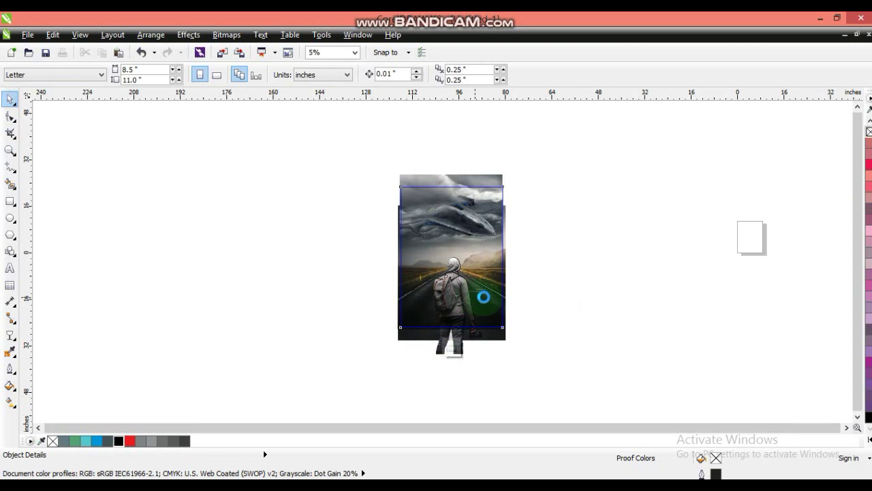
{"action": "left_click", "coordinate": [561, 296]}
{"action": "left_click", "coordinate": [493, 296]}
{"action": "key", "text": "shift+F2"}
{"action": "left_click", "coordinate": [605, 286]}
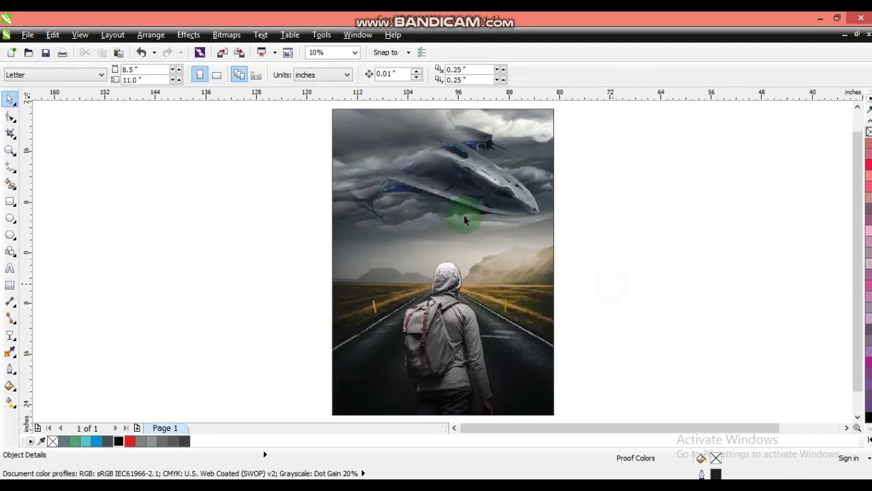
- Examine the spaceship, the sky blend and the backpacker in close-up
{"action": "left_click", "coordinate": [10, 149]}
{"action": "left_click_drag", "start_coordinate": [302, 140], "coordinate": [371, 156]}
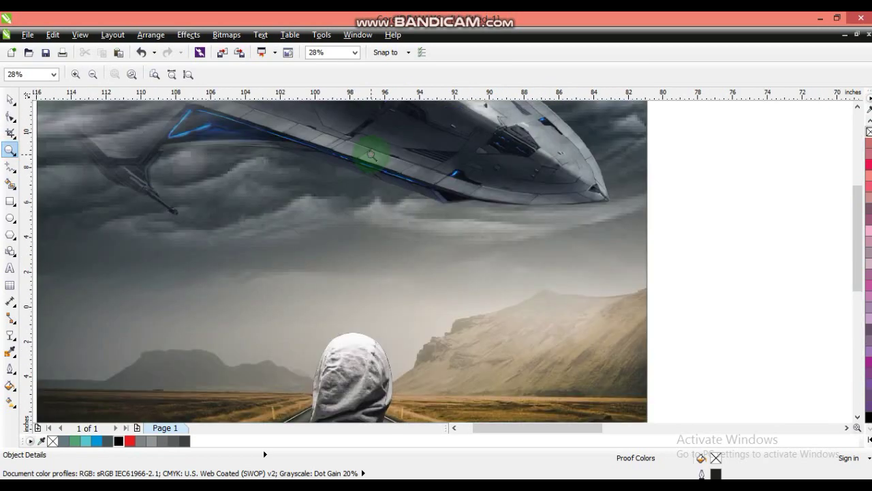
{"action": "right_click", "coordinate": [371, 155]}
{"action": "right_click", "coordinate": [373, 286]}
{"action": "left_click_drag", "start_coordinate": [380, 384], "coordinate": [501, 233]}
{"action": "left_click", "coordinate": [500, 233]}
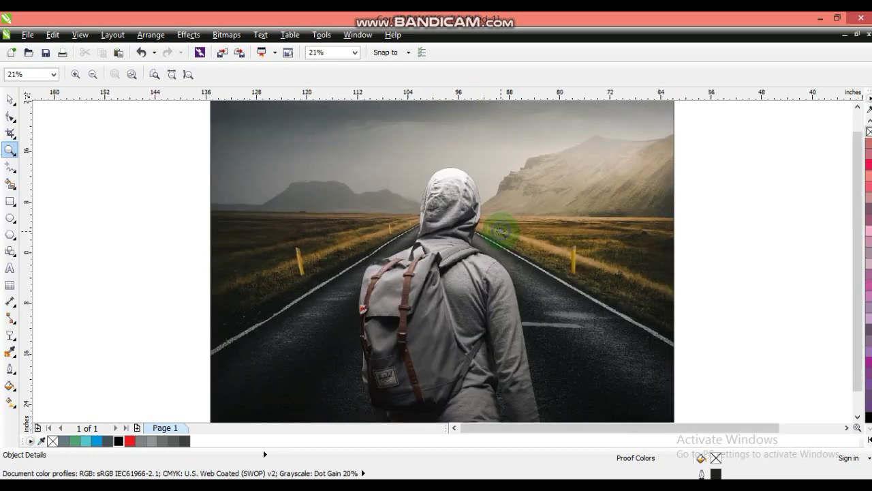
{"action": "right_click", "coordinate": [501, 233]}
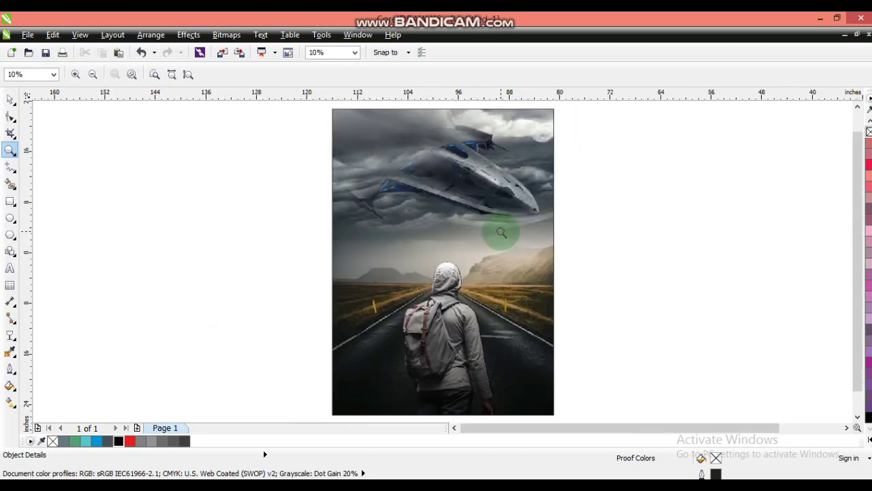
- Convert the composite's frame to curves and raise its two upper corner nodes to extend it above the clouds
{"action": "left_click", "coordinate": [350, 152]}
{"action": "key", "text": "ctrl+q"}
{"action": "left_click", "coordinate": [858, 107]}
{"action": "left_click", "coordinate": [857, 107]}
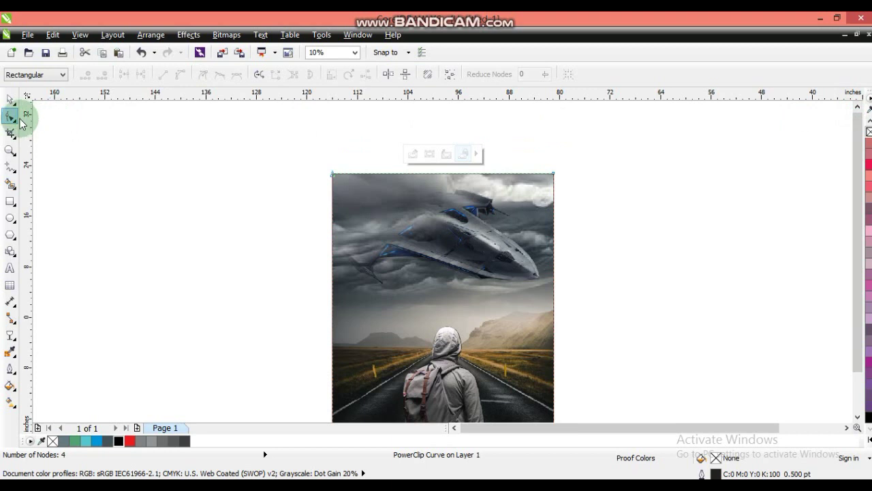
{"action": "left_click_drag", "start_coordinate": [296, 142], "coordinate": [595, 198]}
{"action": "left_click_drag", "start_coordinate": [554, 173], "coordinate": [554, 149]}
{"action": "key", "text": "ctrl+z"}
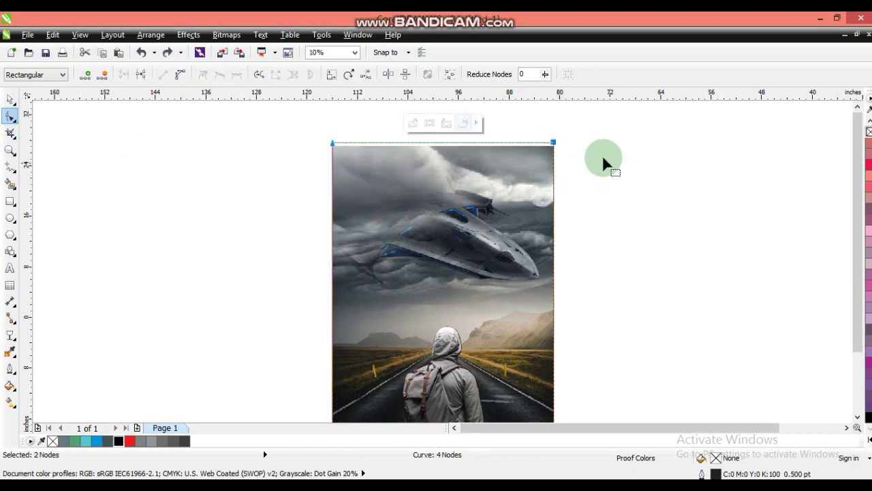
- Nudge the frame's upper nodes down to the clouds' top edge, for a frame height of about 52.8 inches
{"action": "key", "text": "Down"}
{"action": "key", "text": "Down"}
{"action": "key", "text": "Down"}
{"action": "key", "text": "Down"}
{"action": "key", "text": "Down"}
{"action": "key", "text": "Down"}
{"action": "key", "text": "Down"}
{"action": "key", "text": "Down"}
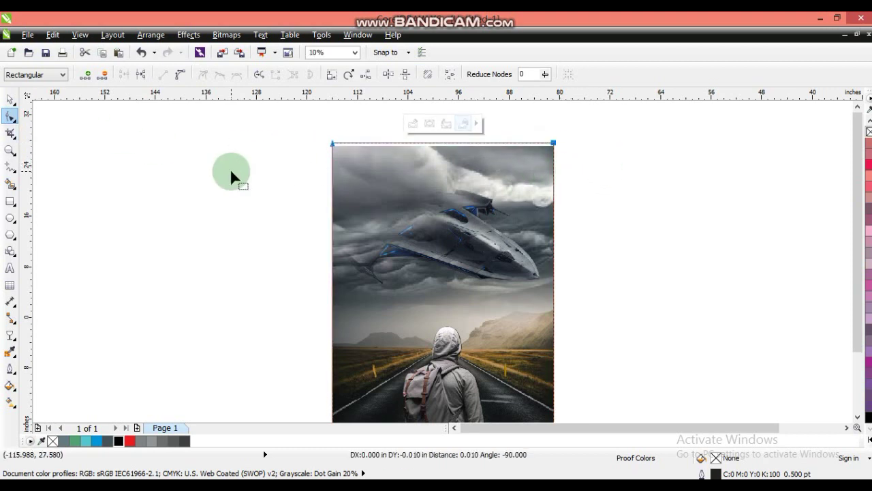
{"action": "key", "text": "Down"}
{"action": "key", "text": "Down"}
{"action": "key", "text": "Down"}
{"action": "key", "text": "Down"}
{"action": "key", "text": "Down"}
{"action": "key", "text": "Down"}
{"action": "key", "text": "Down"}
{"action": "key", "text": "Down"}
{"action": "key", "text": "Down"}
{"action": "key", "text": "Down"}
{"action": "key", "text": "Down"}
{"action": "key", "text": "Down"}
{"action": "key", "text": "Down"}
{"action": "key", "text": "Down"}
{"action": "key", "text": "Down"}
{"action": "key", "text": "Down"}
{"action": "key", "text": "Down"}
{"action": "key", "text": "Down"}
{"action": "key", "text": "Down"}
{"action": "key", "text": "Down"}
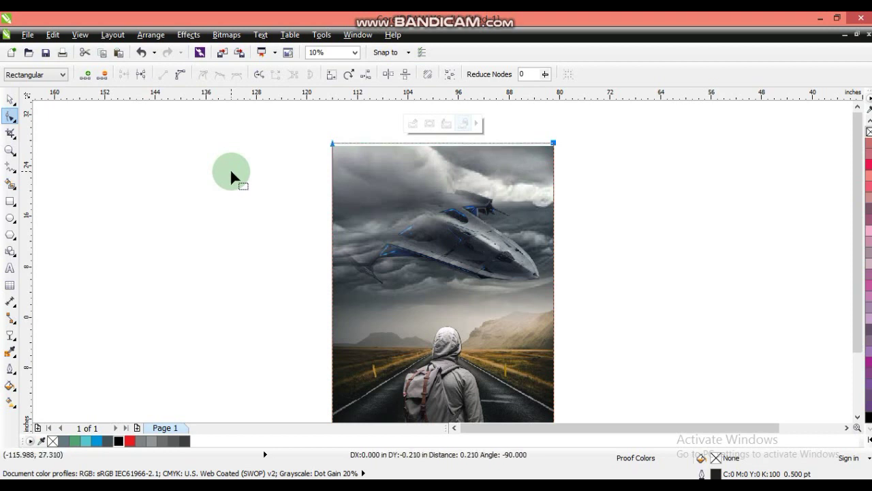
{"action": "key", "text": "Down"}
{"action": "key", "text": "Down"}
{"action": "key", "text": "Down"}
{"action": "key", "text": "Down"}
{"action": "key", "text": "Down"}
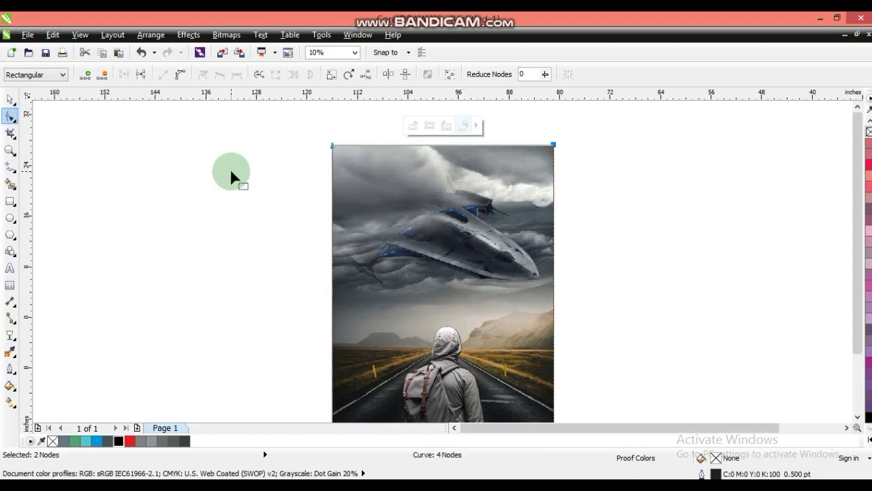
{"action": "left_click", "coordinate": [10, 99]}
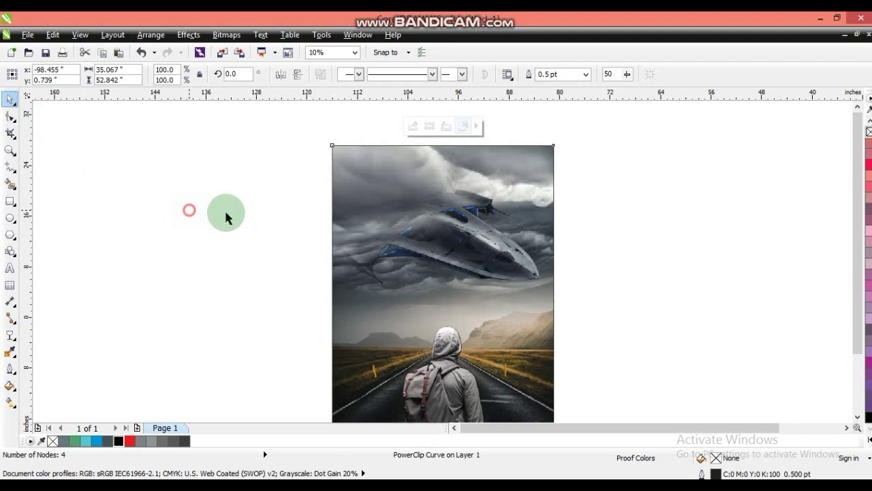
{"action": "left_click", "coordinate": [273, 208]}
- Inside the PowerClip, stretch the clouds image up past the frame's top edge and move the spaceship up slightly
{"action": "left_click", "coordinate": [359, 174]}
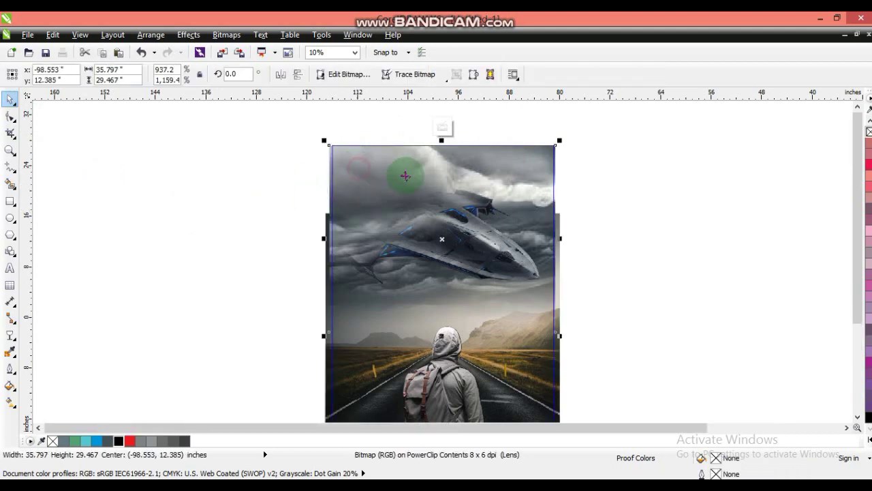
{"action": "left_click", "coordinate": [441, 127]}
{"action": "left_click_drag", "start_coordinate": [463, 230], "coordinate": [461, 221]}
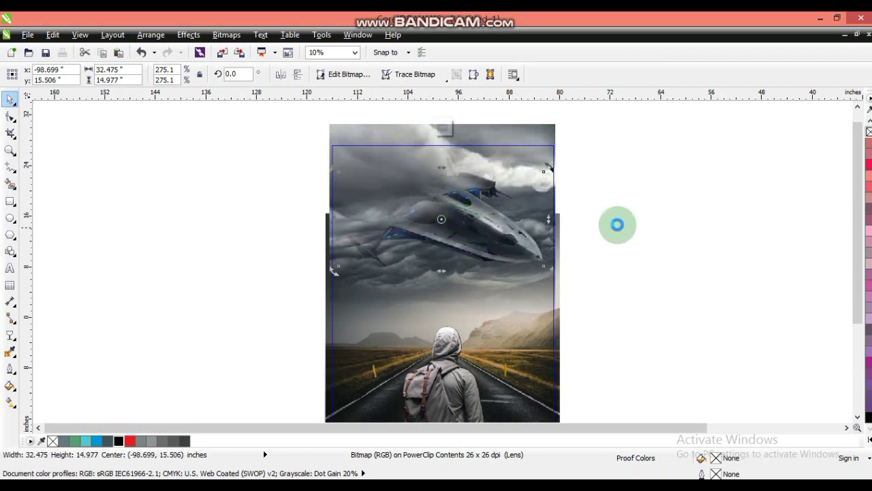
{"action": "left_click", "coordinate": [618, 225], "text": "ctrl"}
{"action": "left_click", "coordinate": [507, 291]}
{"action": "key", "text": "shift+F2"}
{"action": "left_click", "coordinate": [644, 246]}
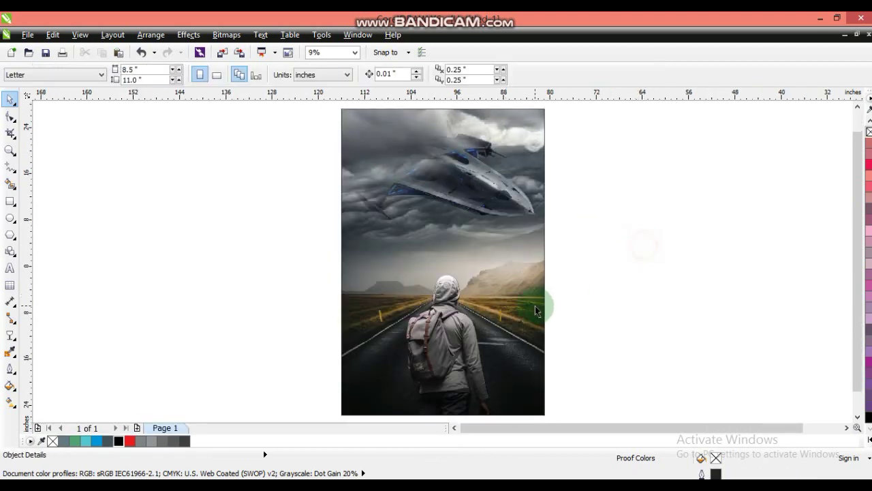
- Inside the PowerClip, stretch the clouds image downward over the horizon to a height of about 36.9 inches
{"action": "left_click", "coordinate": [535, 306]}
{"action": "left_click", "coordinate": [533, 224], "text": "ctrl"}
{"action": "left_click", "coordinate": [446, 238]}
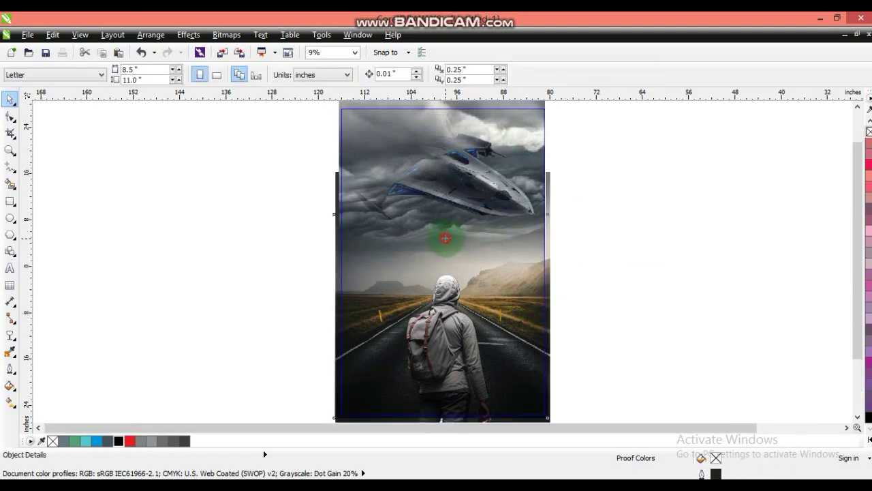
{"action": "left_click", "coordinate": [445, 275]}
{"action": "left_click_drag", "start_coordinate": [445, 283], "coordinate": [447, 295]}
{"action": "left_click_drag", "start_coordinate": [445, 306], "coordinate": [445, 307]}
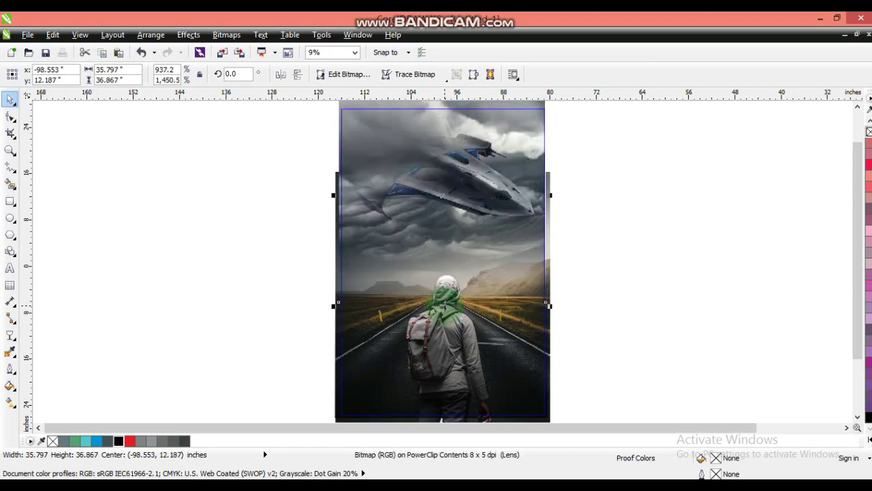
- Adjust the clouds' linear transparency to fade from just under the spaceship down to the horizon
{"action": "left_click", "coordinate": [10, 335]}
{"action": "mouse_move", "coordinate": [428, 215]}
{"action": "left_mouse_down"}
{"action": "mouse_move", "coordinate": [421, 244]}
{"action": "mouse_move", "coordinate": [421, 205]}
{"action": "left_mouse_up"}
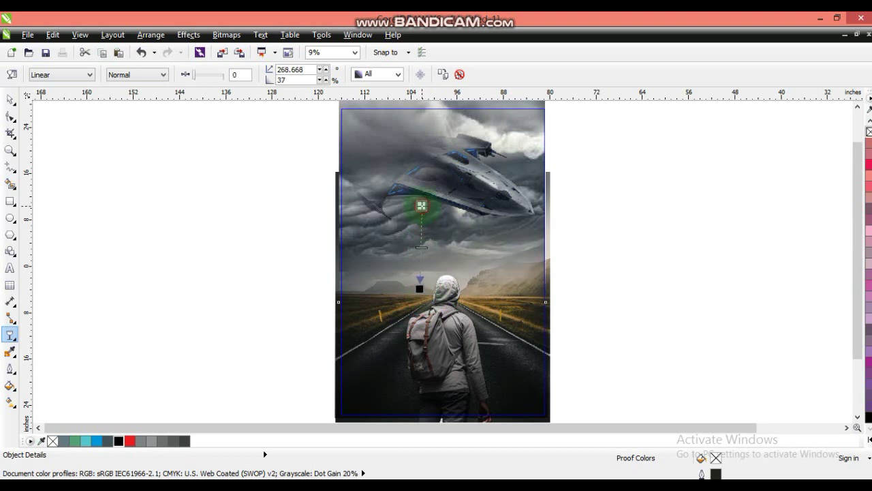
{"action": "left_click", "coordinate": [11, 99]}
{"action": "left_click", "coordinate": [668, 308]}
- Darken the road landscape image with a gamma value of 0.47
{"action": "left_click", "coordinate": [551, 267]}
{"action": "left_click", "coordinate": [551, 271]}
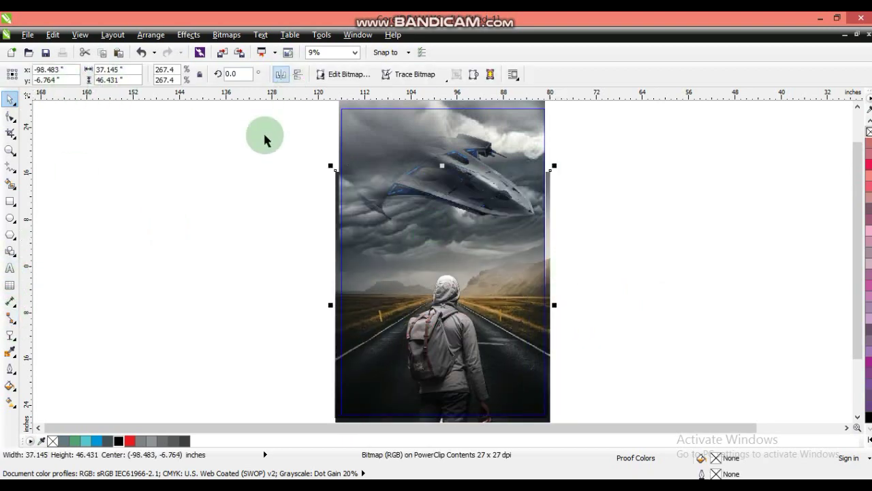
{"action": "left_click", "coordinate": [188, 35]}
{"action": "mouse_move", "coordinate": [205, 49]}
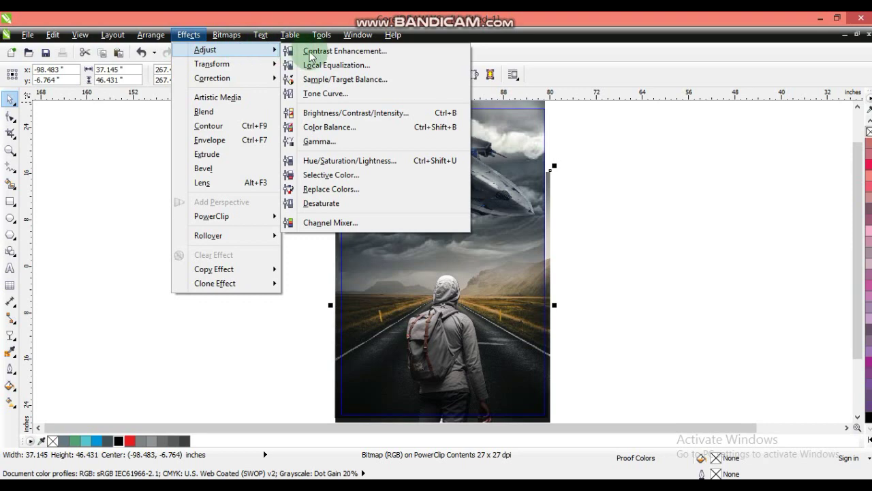
{"action": "left_click", "coordinate": [316, 142]}
{"action": "left_click_drag", "start_coordinate": [448, 201], "coordinate": [668, 179]}
{"action": "left_click_drag", "start_coordinate": [640, 216], "coordinate": [628, 216]}
{"action": "left_click", "coordinate": [562, 260]}
{"action": "left_click", "coordinate": [604, 217]}
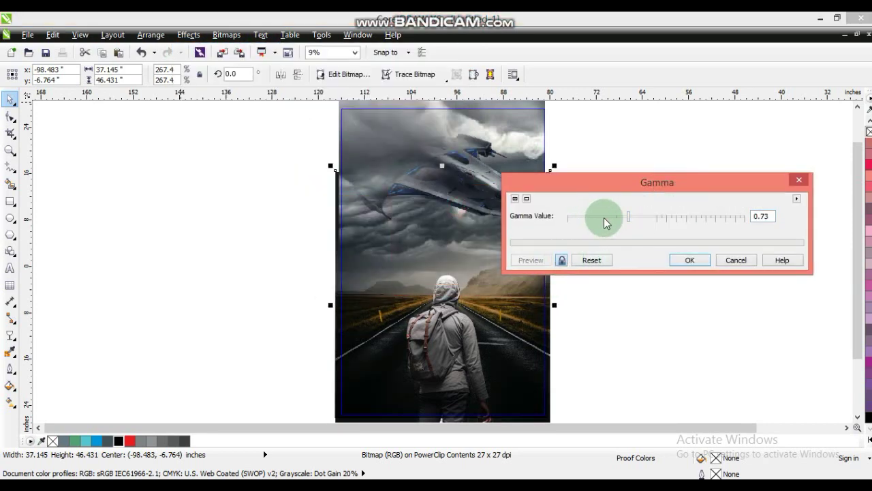
{"action": "left_click", "coordinate": [563, 258]}
{"action": "left_click", "coordinate": [685, 260]}
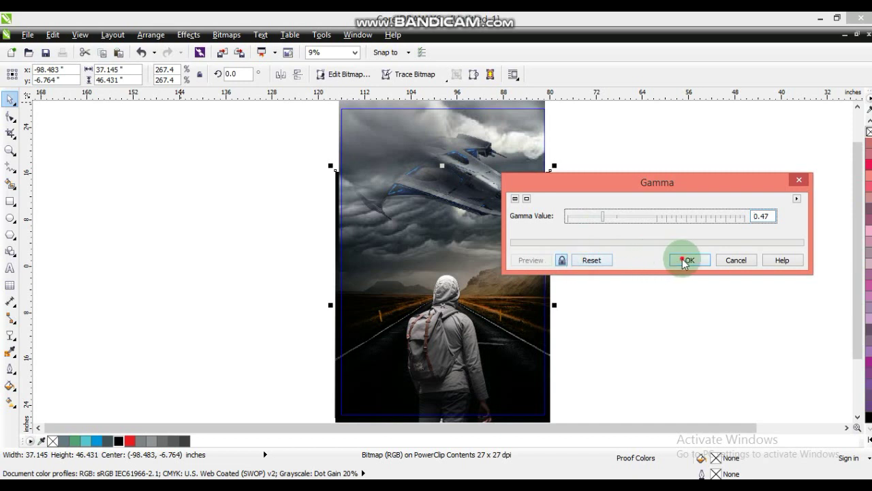
- Fade the darkened road image downward with a linear transparency from just above the hood to the backpacker's upper back
{"action": "left_click", "coordinate": [10, 334]}
{"action": "left_click_drag", "start_coordinate": [450, 231], "coordinate": [451, 299]}
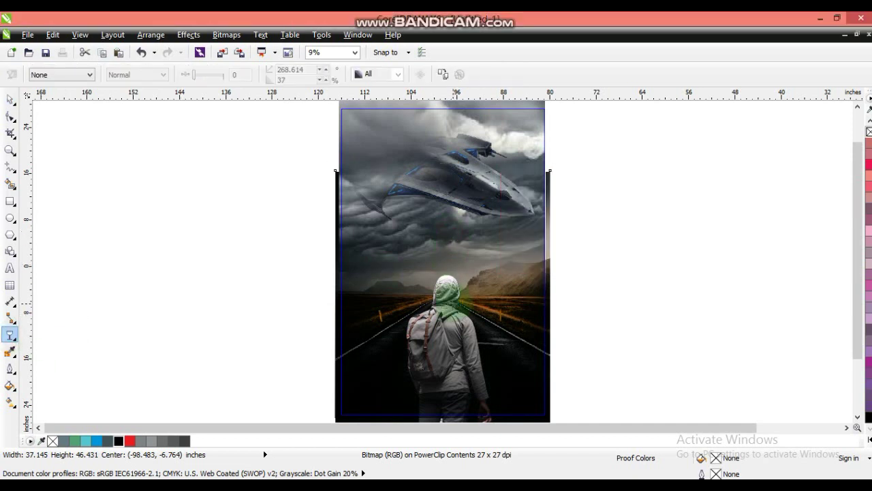
{"action": "left_click_drag", "start_coordinate": [451, 231], "coordinate": [455, 252]}
{"action": "left_click_drag", "start_coordinate": [452, 299], "coordinate": [457, 339]}
{"action": "left_click_drag", "start_coordinate": [455, 253], "coordinate": [453, 267]}
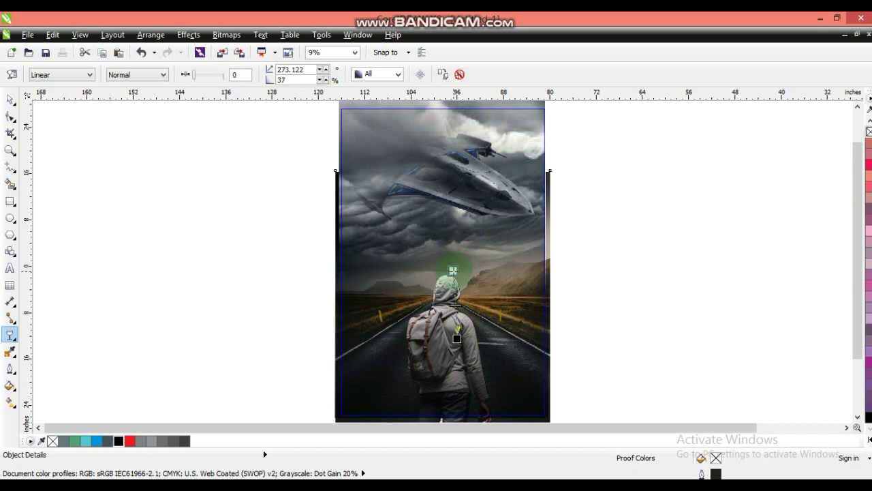
{"action": "left_click", "coordinate": [11, 99]}
{"action": "left_click", "coordinate": [146, 176]}
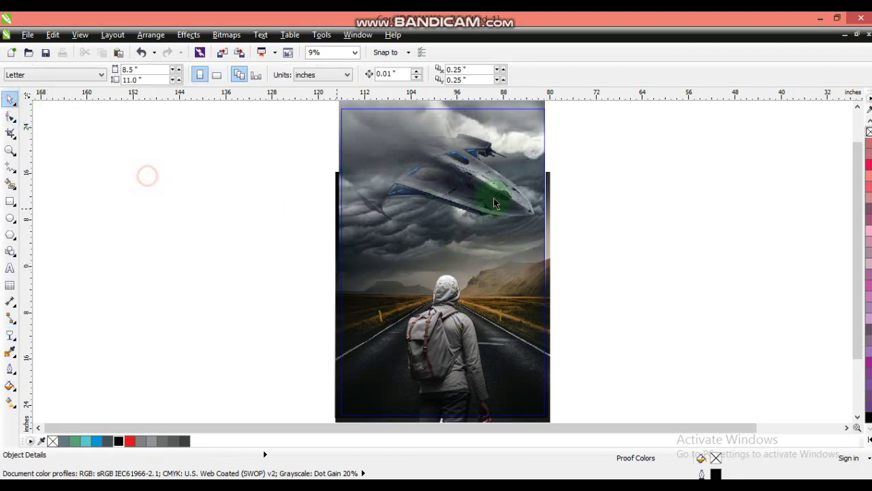
- Set the spaceship's brightness to -11, contrast to 20 and intensity to 33, and finish editing the PowerClip contents
{"action": "left_click", "coordinate": [505, 185], "text": "ctrl"}
{"action": "left_click", "coordinate": [181, 34]}
{"action": "mouse_move", "coordinate": [205, 49]}
{"action": "left_click", "coordinate": [327, 111]}
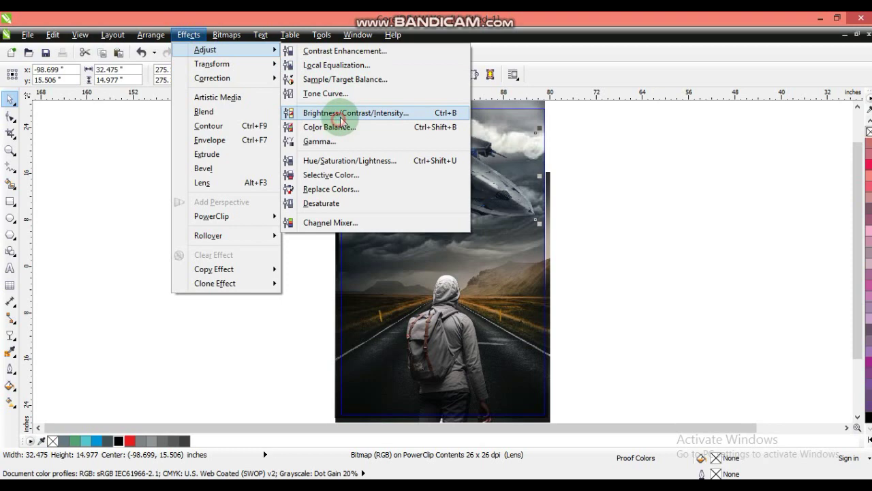
{"action": "left_click_drag", "start_coordinate": [518, 207], "coordinate": [717, 192]}
{"action": "left_click", "coordinate": [661, 211]}
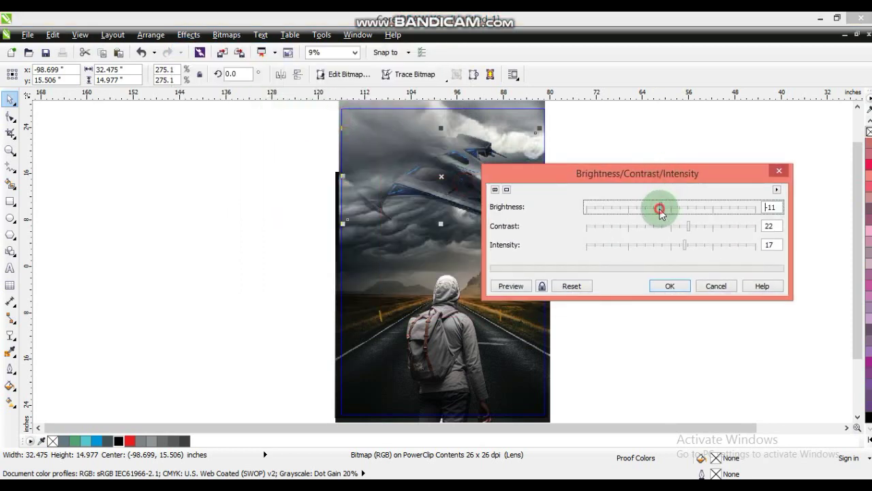
{"action": "left_click", "coordinate": [542, 286]}
{"action": "left_click_drag", "start_coordinate": [683, 173], "coordinate": [719, 166]}
{"action": "left_click_drag", "start_coordinate": [725, 218], "coordinate": [735, 241]}
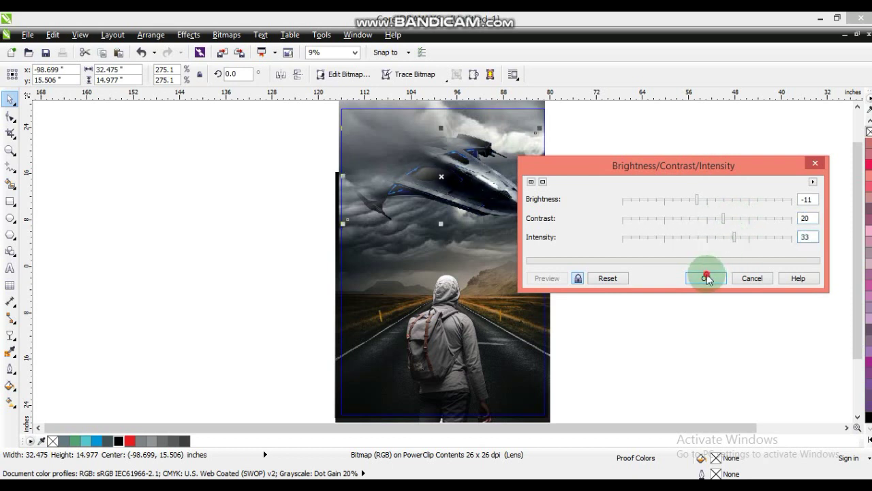
{"action": "left_click", "coordinate": [705, 277]}
{"action": "left_click", "coordinate": [699, 262]}
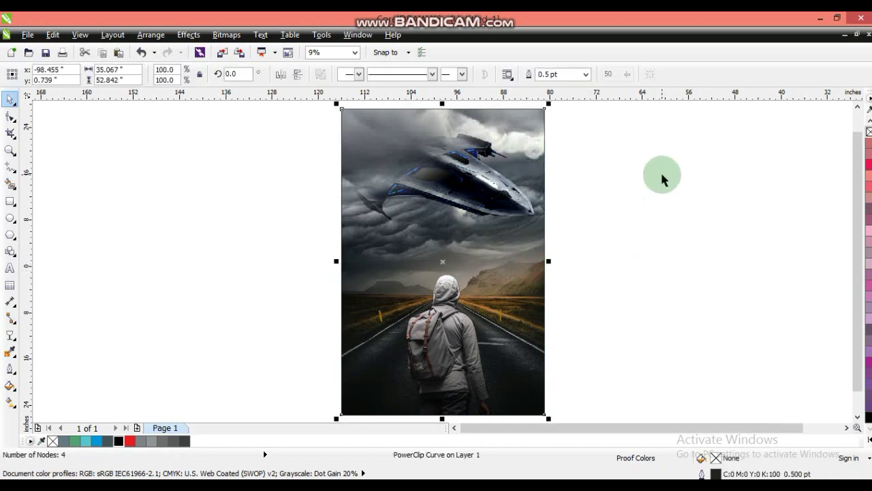
- Check the composite in full-screen preview and place a copy of it about 62 inches to its left
{"action": "key", "text": "F9"}
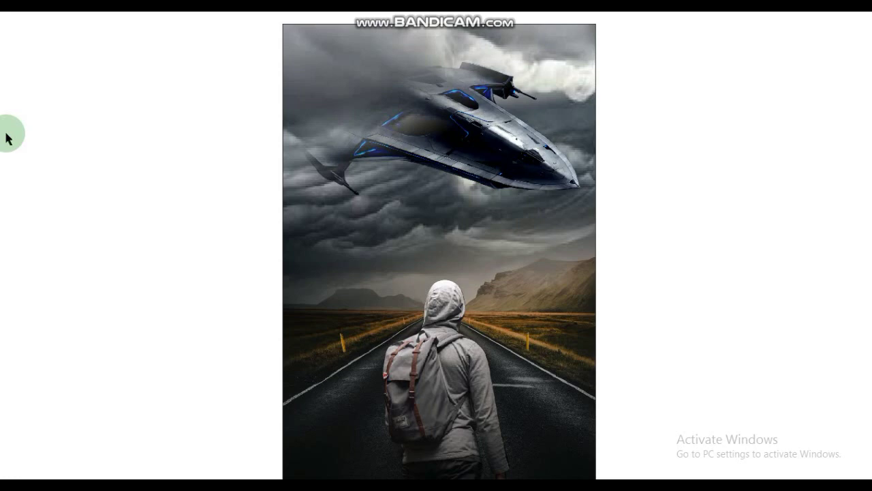
{"action": "left_click", "coordinate": [149, 210]}
{"action": "scroll", "coordinate": [431, 254], "scroll_direction": "down", "scroll_amount": 1}
{"action": "left_click", "coordinate": [342, 164]}
{"action": "left_click_drag", "start_coordinate": [341, 166], "coordinate": [518, 349]}
{"action": "left_click_drag", "start_coordinate": [435, 265], "coordinate": [254, 265]}
{"action": "right_click", "coordinate": [255, 265]}
- Inside the copied composite's PowerClip, enlarge the backpacker to about 24.6 by 49.3 inches and reposition him over the road
{"action": "scroll", "coordinate": [254, 265], "scroll_direction": "up", "scroll_amount": 1}
{"action": "left_click", "coordinate": [255, 266]}
{"action": "left_click", "coordinate": [469, 362]}
{"action": "left_click", "coordinate": [265, 252]}
{"action": "left_click", "coordinate": [443, 275]}
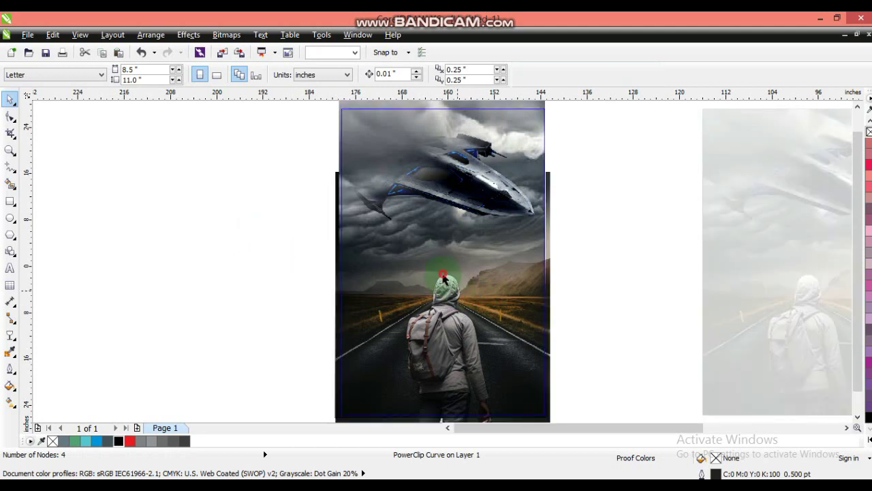
{"action": "left_click", "coordinate": [450, 280]}
{"action": "left_click_drag", "start_coordinate": [192, 221], "coordinate": [508, 415]}
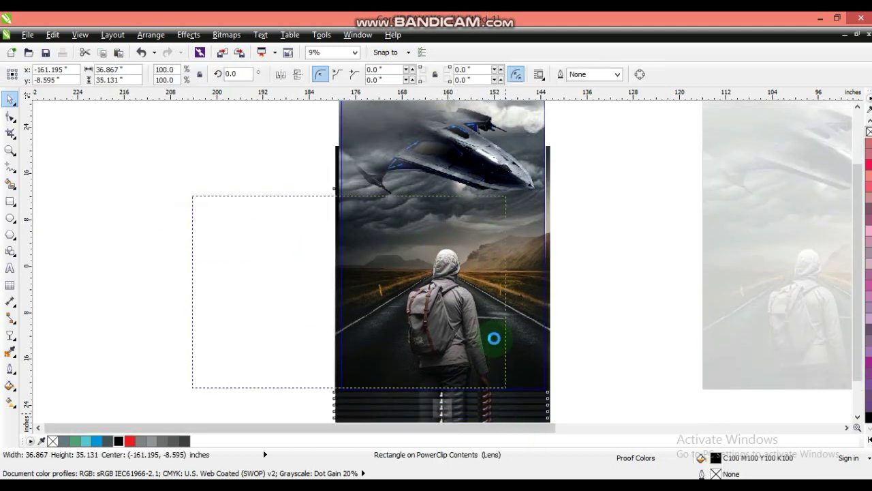
{"action": "left_click_drag", "start_coordinate": [207, 210], "coordinate": [519, 433]}
{"action": "left_click_drag", "start_coordinate": [402, 211], "coordinate": [372, 151]}
{"action": "left_click_drag", "start_coordinate": [505, 151], "coordinate": [532, 124]}
{"action": "left_click_drag", "start_coordinate": [518, 175], "coordinate": [515, 176]}
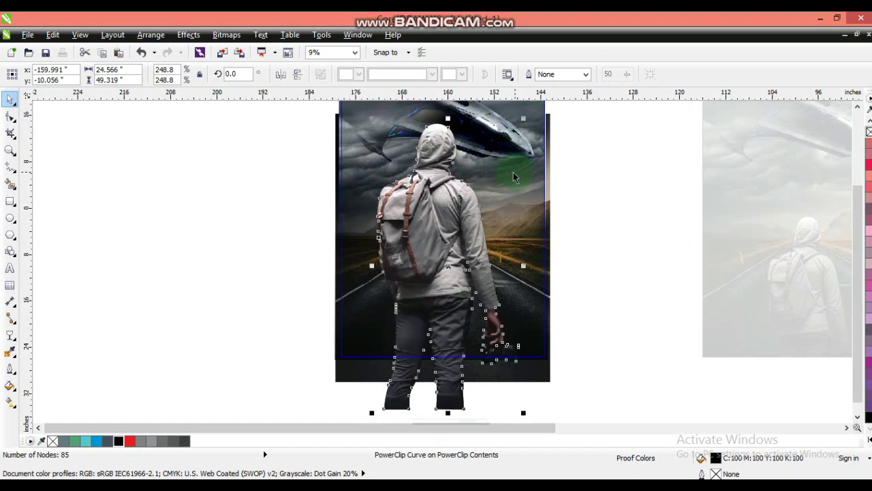
- Reposition the backpacker inside the copied composite's PowerClip so his hood overlaps the spaceship and his hand shows, and finish editing the contents
{"action": "mouse_move", "coordinate": [442, 225]}
{"action": "left_mouse_down"}
{"action": "mouse_move", "coordinate": [437, 220]}
{"action": "mouse_move", "coordinate": [445, 240]}
{"action": "mouse_move", "coordinate": [447, 225]}
{"action": "left_mouse_up"}
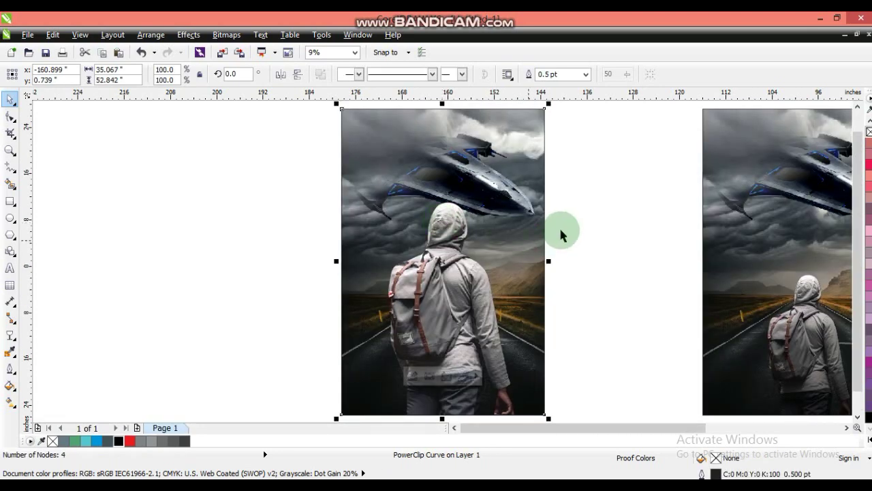
{"action": "left_click", "coordinate": [591, 222]}
{"action": "left_click", "coordinate": [458, 290]}
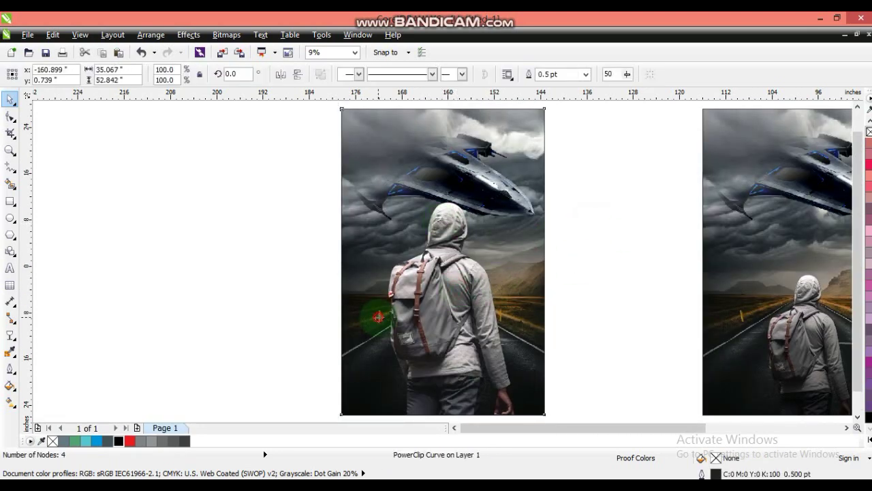
{"action": "double_click", "coordinate": [454, 302]}
{"action": "left_click", "coordinate": [471, 259]}
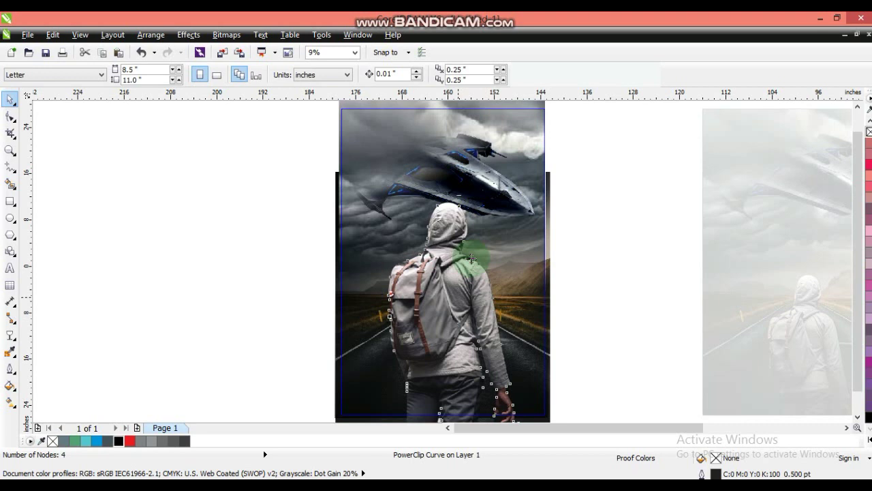
{"action": "left_click_drag", "start_coordinate": [448, 272], "coordinate": [442, 229]}
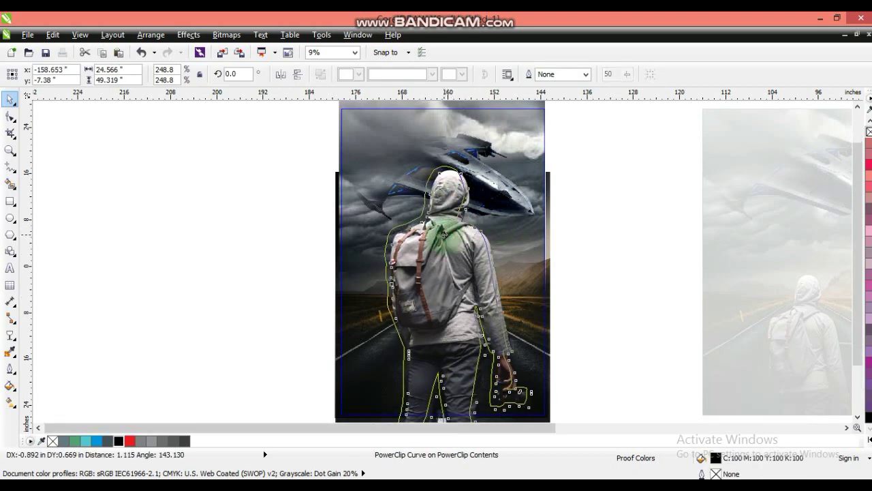
{"action": "left_click", "coordinate": [579, 243]}
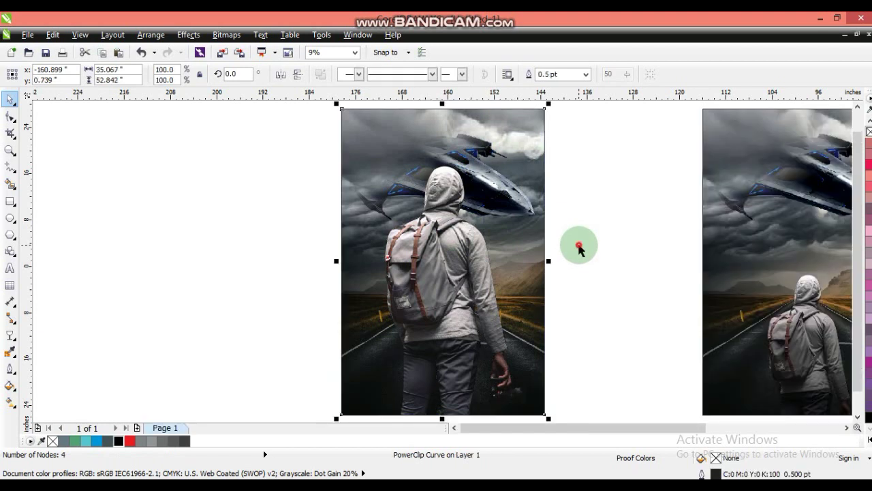
{"action": "left_click", "coordinate": [579, 244]}
- Move the copied composite beside the original with a gap of about 2 inches and bring both into view
{"action": "scroll", "coordinate": [488, 242], "scroll_direction": "down", "scroll_amount": 1}
{"action": "mouse_move", "coordinate": [386, 179]}
{"action": "left_mouse_down"}
{"action": "mouse_move", "coordinate": [543, 354]}
{"action": "mouse_move", "coordinate": [376, 156]}
{"action": "left_mouse_up"}
{"action": "left_click_drag", "start_coordinate": [490, 261], "coordinate": [594, 265]}
{"action": "left_click_drag", "start_coordinate": [446, 353], "coordinate": [718, 164]}
{"action": "key", "text": "shift+F2"}
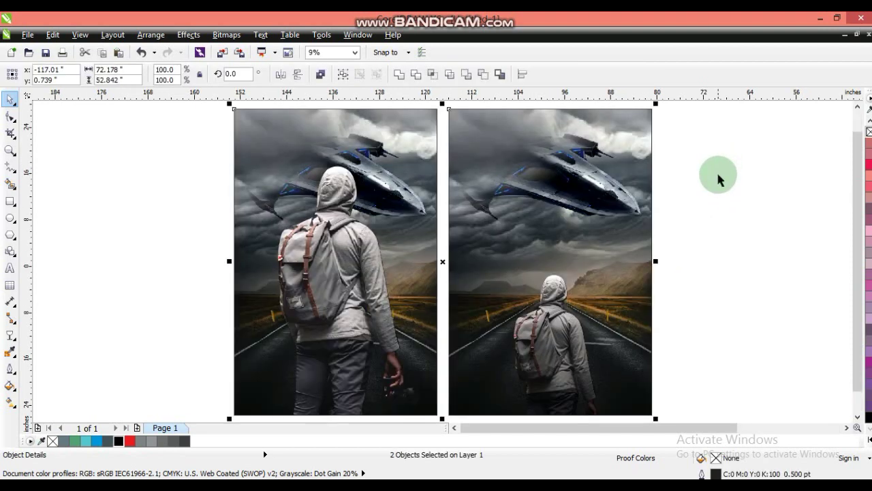
{"action": "left_click", "coordinate": [718, 179]}
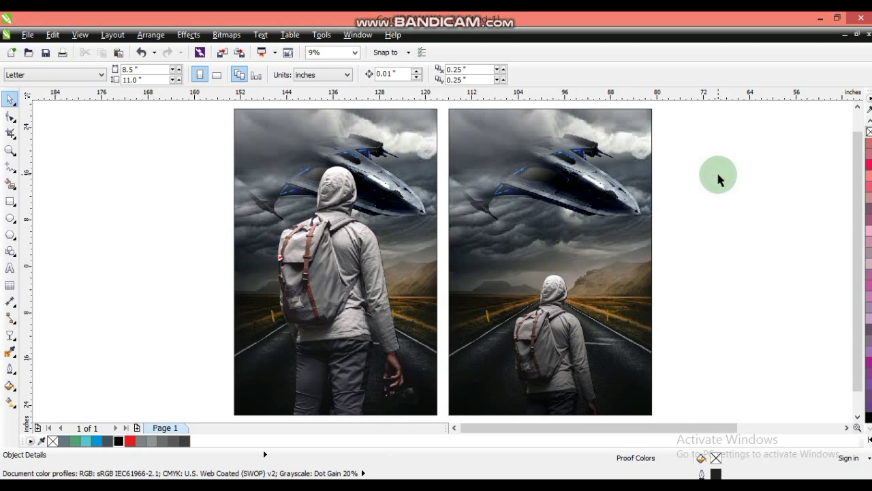
- Place another copy of the large-backpacker composite about 38 inches to its left
{"action": "left_click_drag", "start_coordinate": [413, 200], "coordinate": [194, 202]}
{"action": "right_click", "coordinate": [193, 202]}
{"action": "scroll", "coordinate": [216, 202], "scroll_direction": "left", "scroll_amount": 4}
- Inside the new copy's PowerClip, shrink the backpacker to about 18 by 36.2 inches, reposition him below the spaceship, and finish editing
{"action": "left_click", "coordinate": [234, 218]}
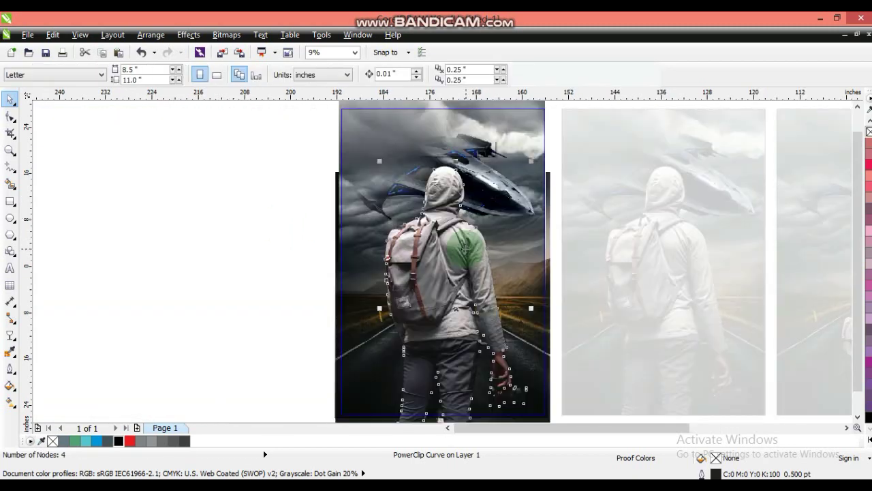
{"action": "left_click", "coordinate": [465, 248]}
{"action": "left_click_drag", "start_coordinate": [532, 162], "coordinate": [500, 238]}
{"action": "left_click_drag", "start_coordinate": [425, 323], "coordinate": [451, 294]}
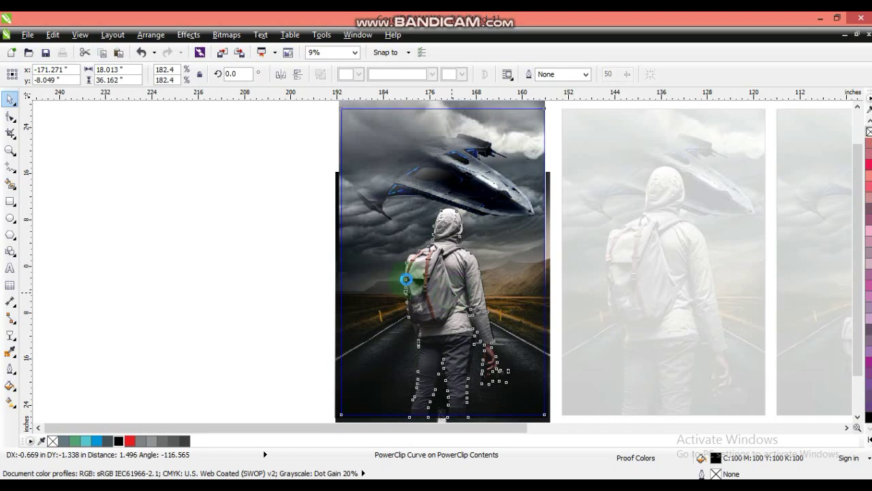
{"action": "left_click", "coordinate": [305, 252], "text": "ctrl"}
{"action": "left_click", "coordinate": [306, 251]}
- Check the three composites side by side in full-screen preview and return to the drawing
{"action": "scroll", "coordinate": [314, 252], "scroll_direction": "right", "scroll_amount": 3}
{"action": "left_click", "coordinate": [392, 257]}
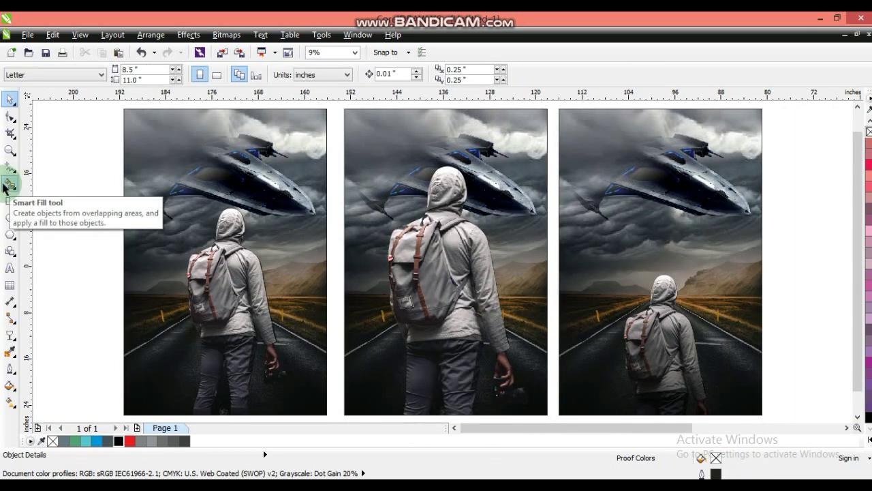
{"action": "key", "text": "F9"}
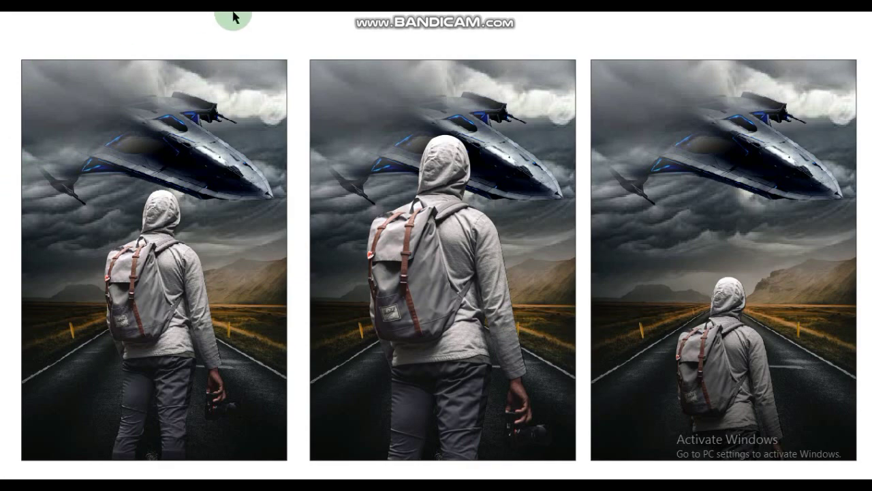
{"action": "left_click", "coordinate": [248, 166]}
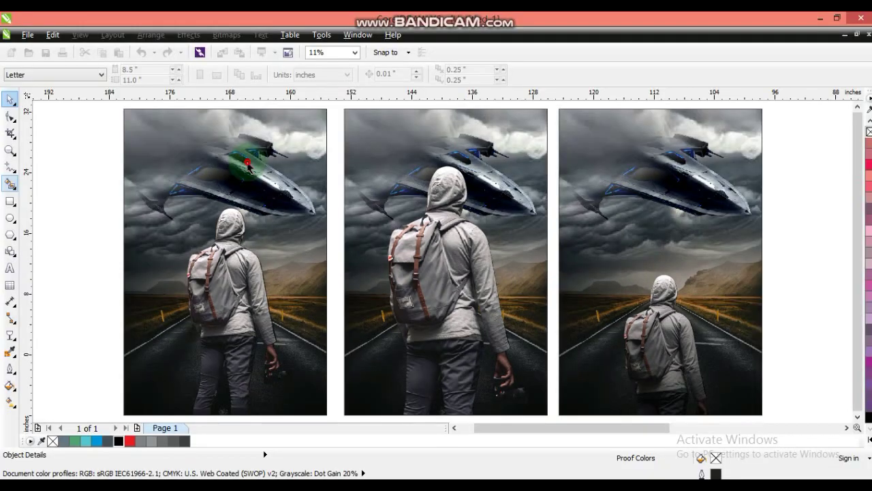